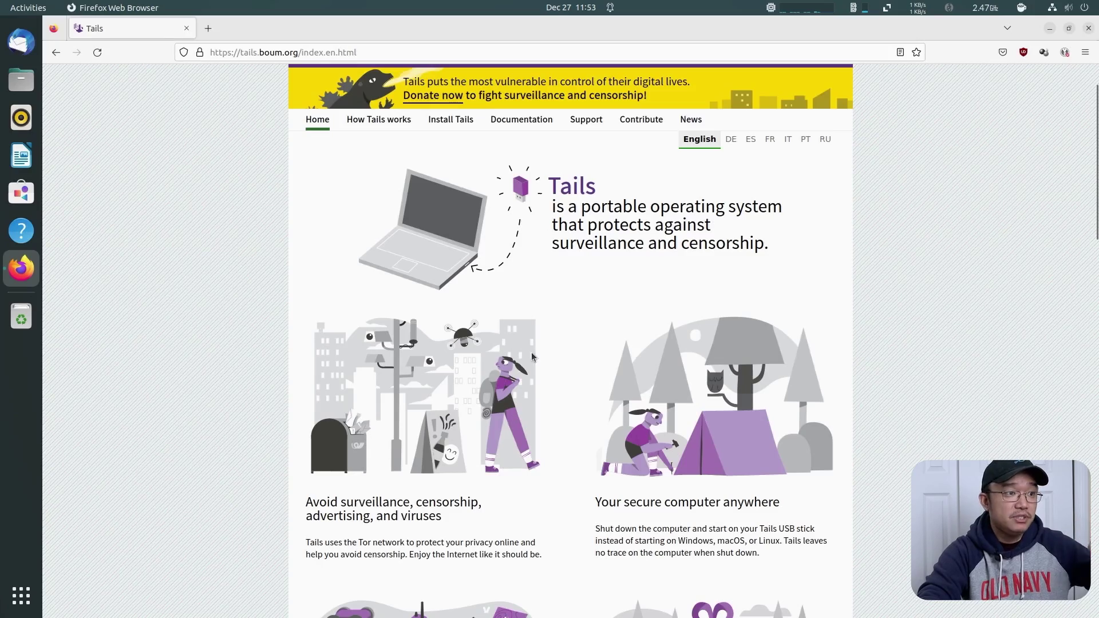
Scroll down the Tails home page at tails.boum.org
scroll(531, 352, "down", 5)
Open How Tails works, read its Amnesia and Persistent Storage sections, then return to the top
scroll(531, 353, "up", 7)
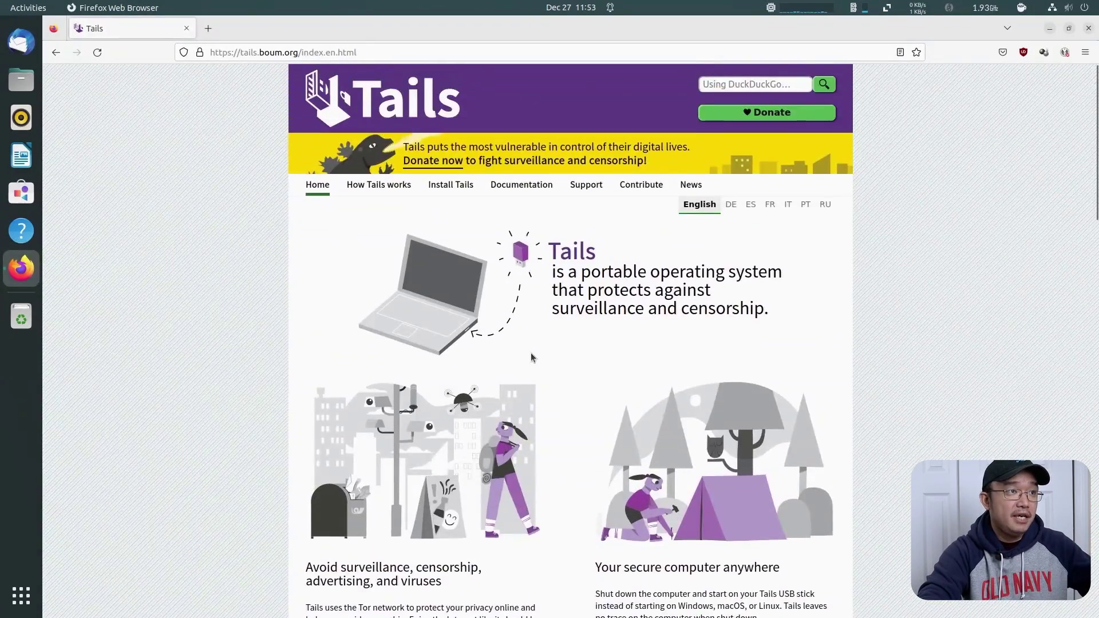
left_click(392, 189)
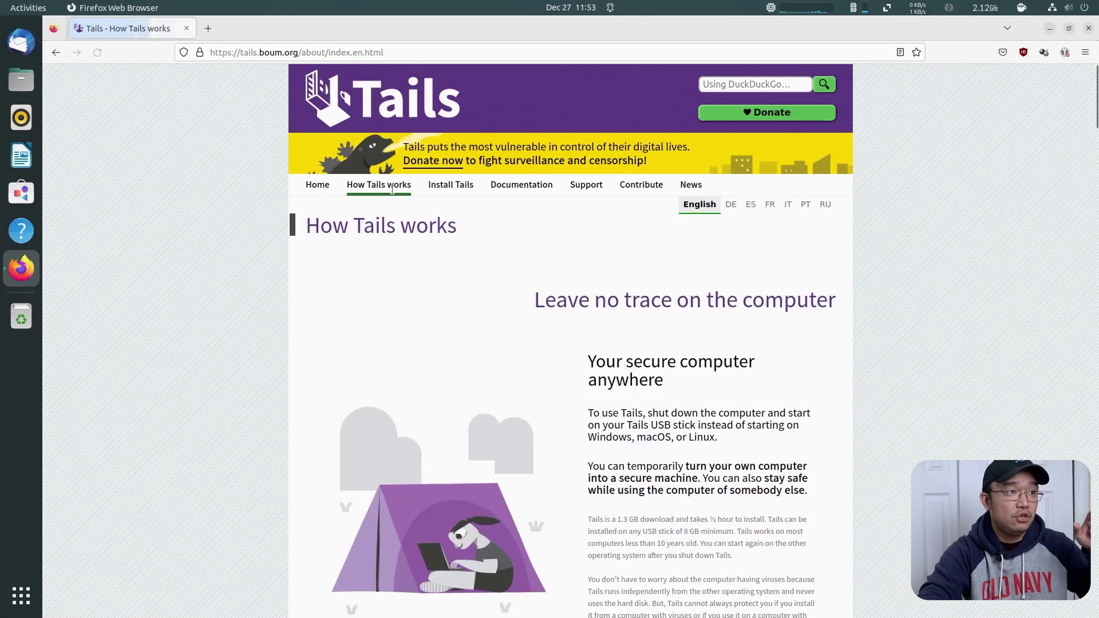
scroll(596, 283, "down", 8)
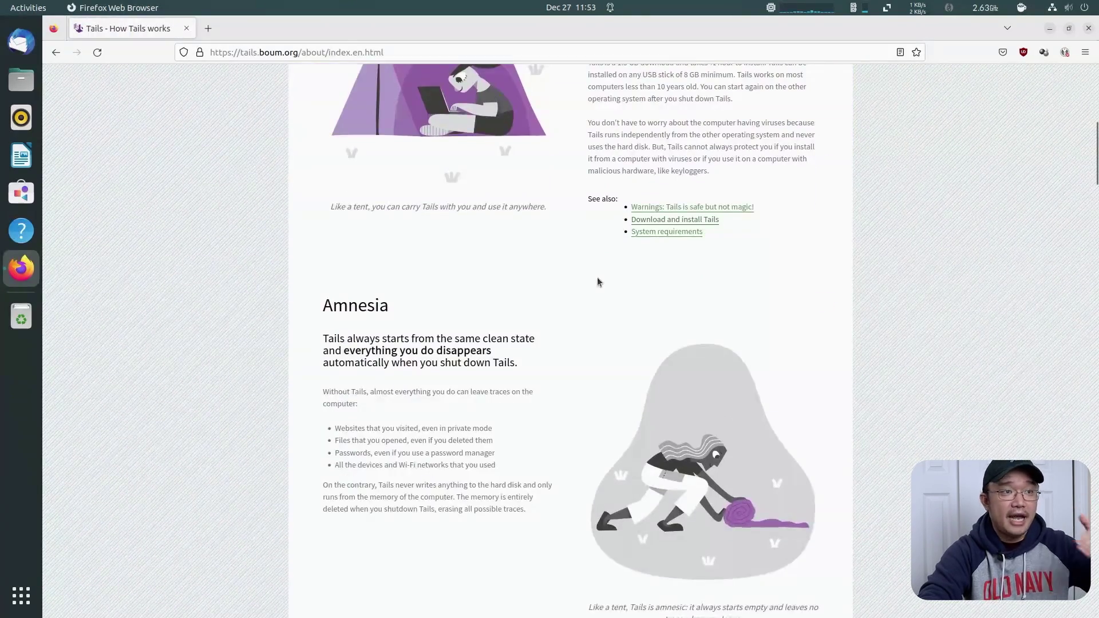
scroll(597, 277, "down", 5)
scroll(596, 277, "down", 2)
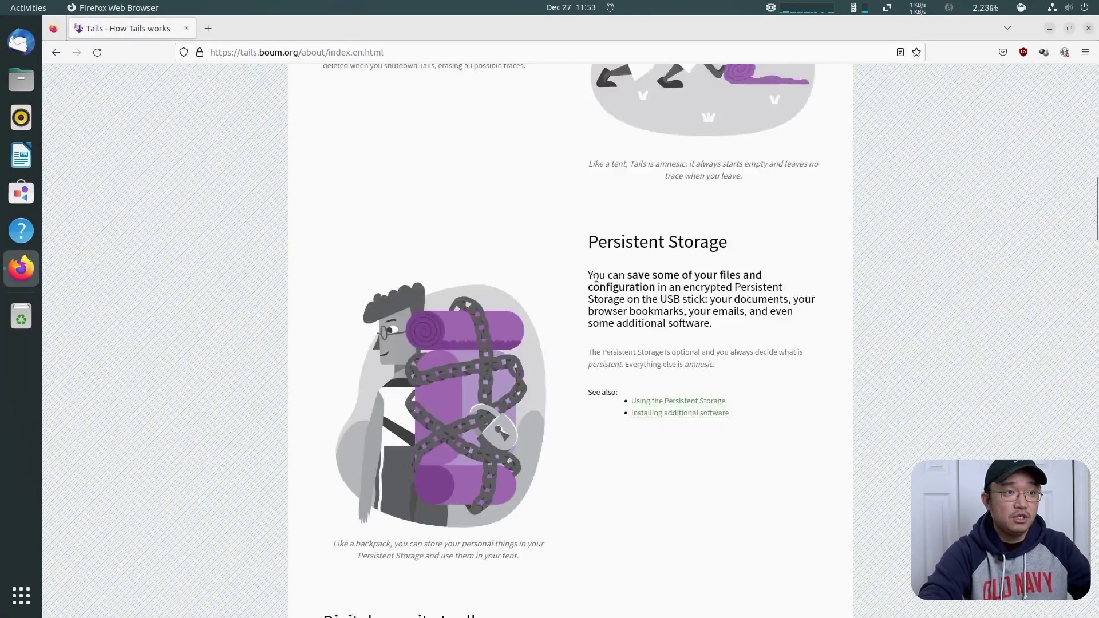
scroll(596, 277, "up", 3)
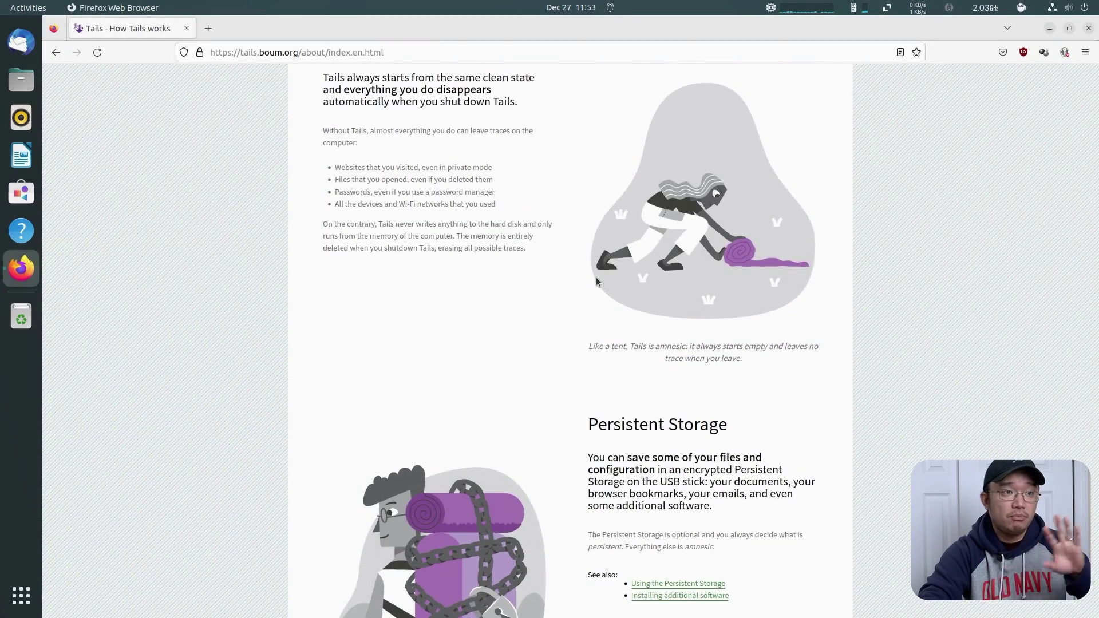
scroll(596, 282, "down", 3)
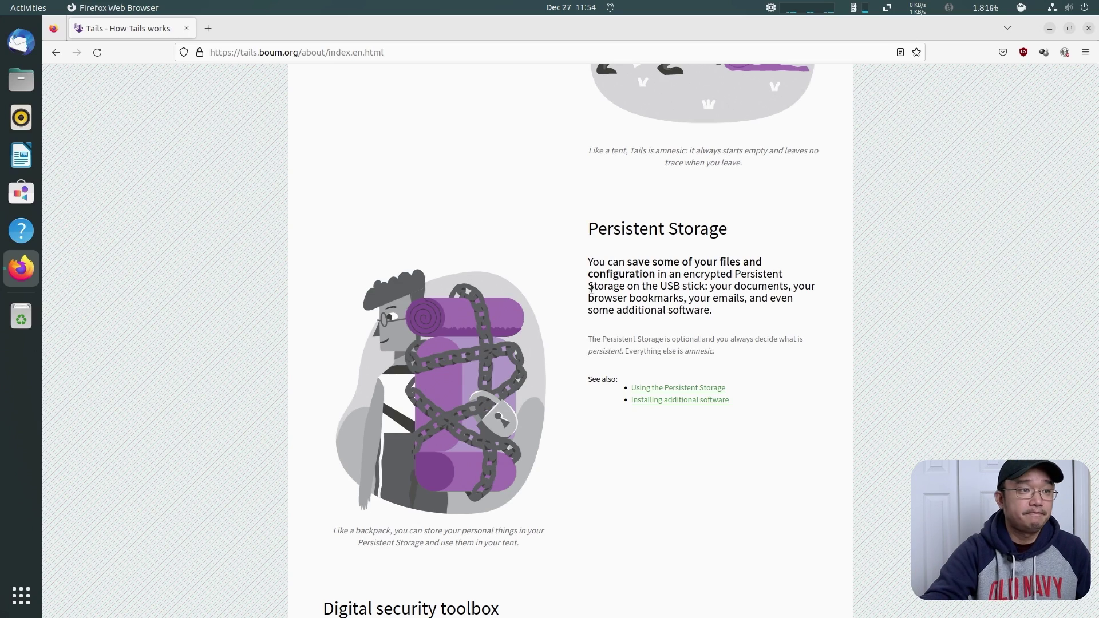
key("Home")
Open the Install Tails page and scroll down to its Other options list
left_click(460, 185)
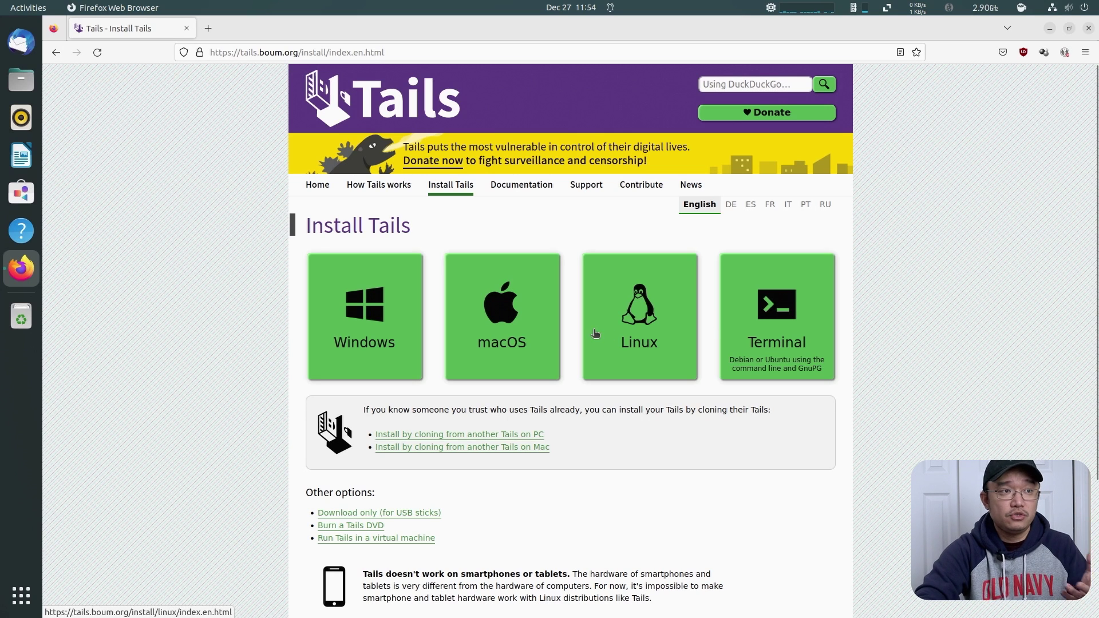
scroll(564, 329, "down", 5)
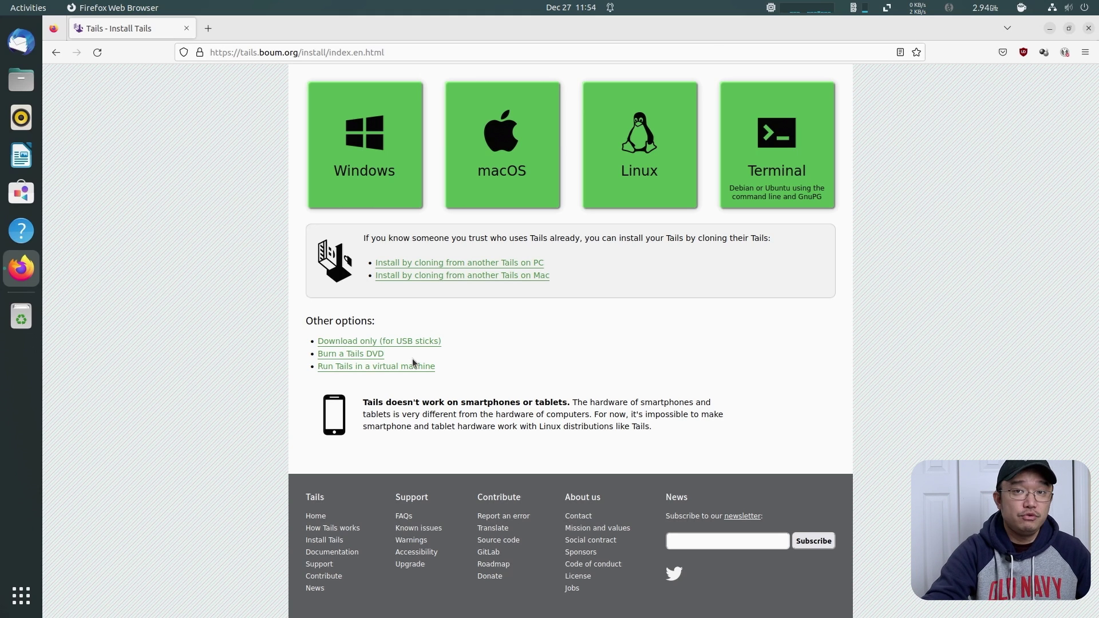
left_click(1068, 7)
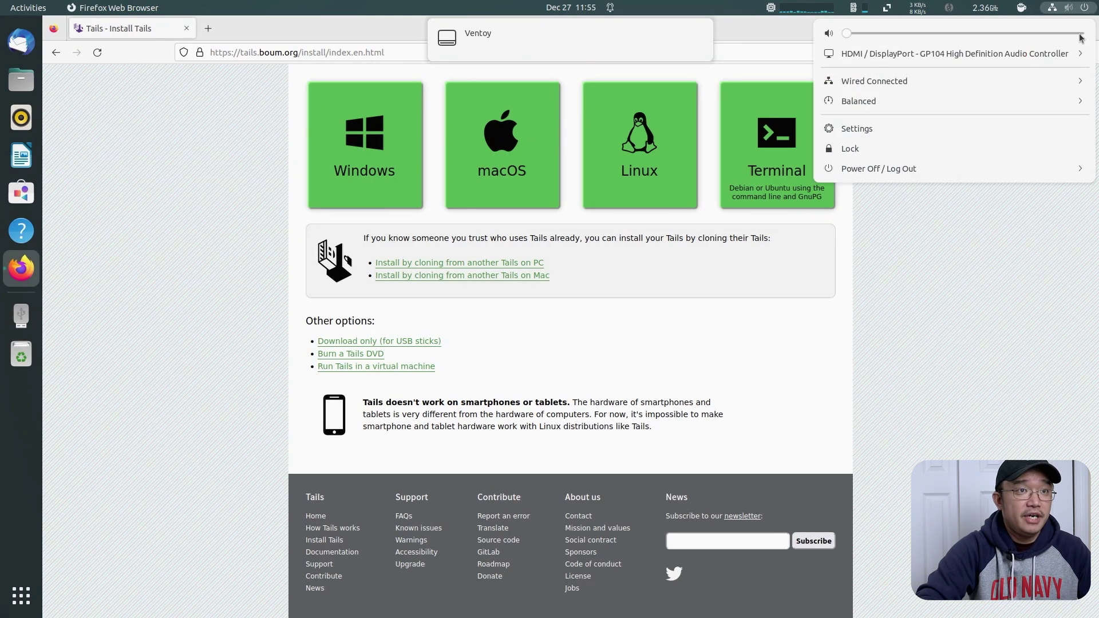
Restart the computer from the system Power Off / Log Out menu
left_click(962, 168)
left_click(865, 211)
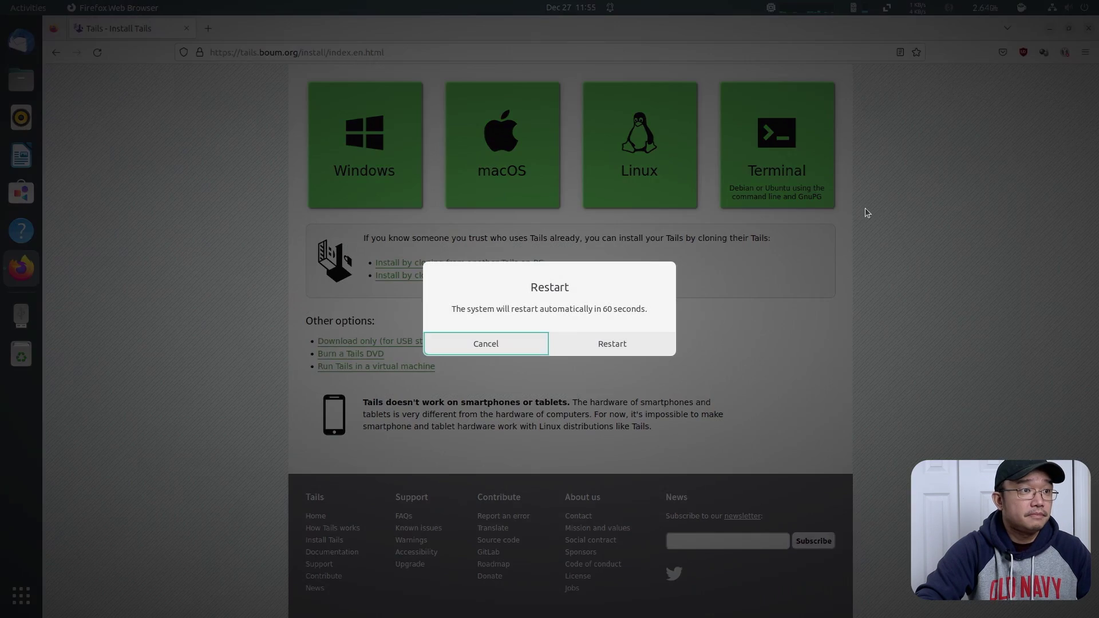
left_click(611, 342)
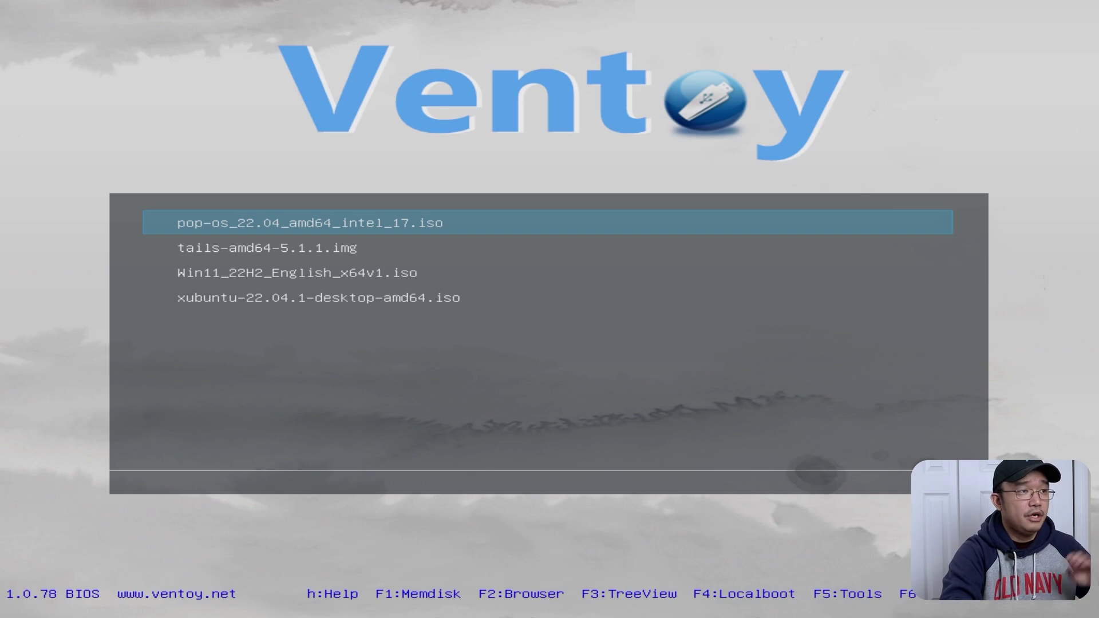
Boot tails-amd64-5.1.1.img from the Ventoy menu using the standard Tails entry
key("Down")
key("Down")
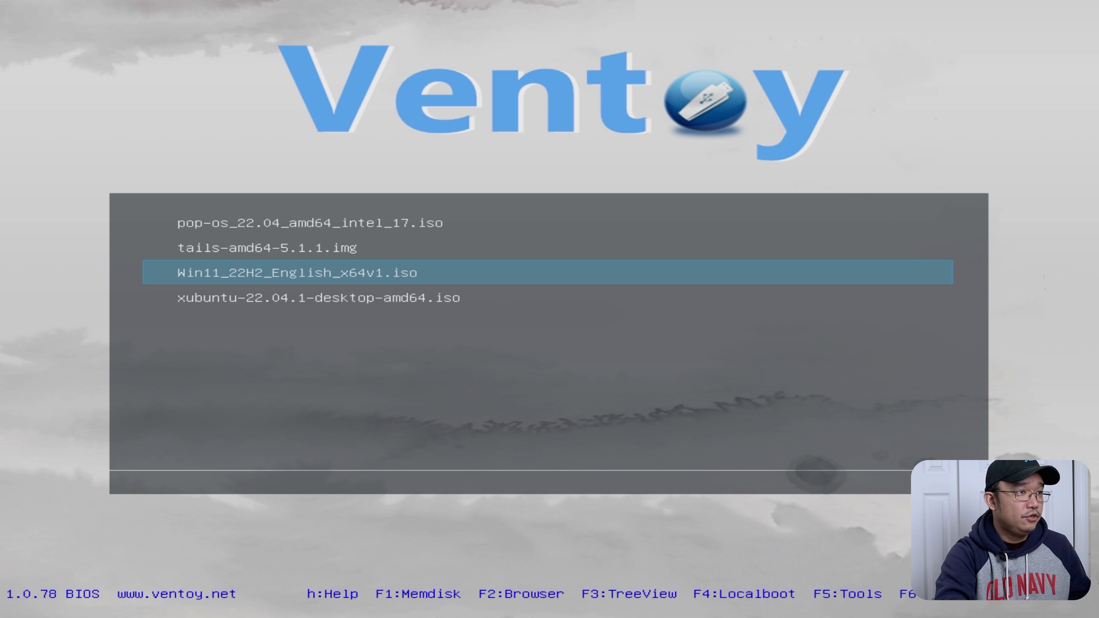
key("Up")
key("Up")
key("Down")
key("Down")
key("Down")
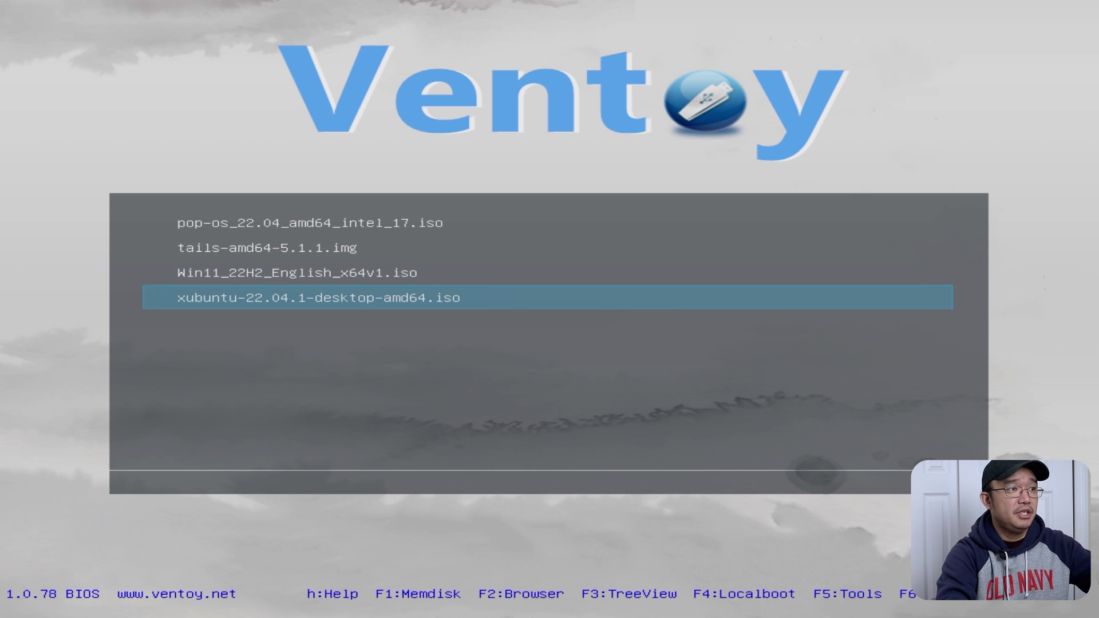
key("Up")
key("Up")
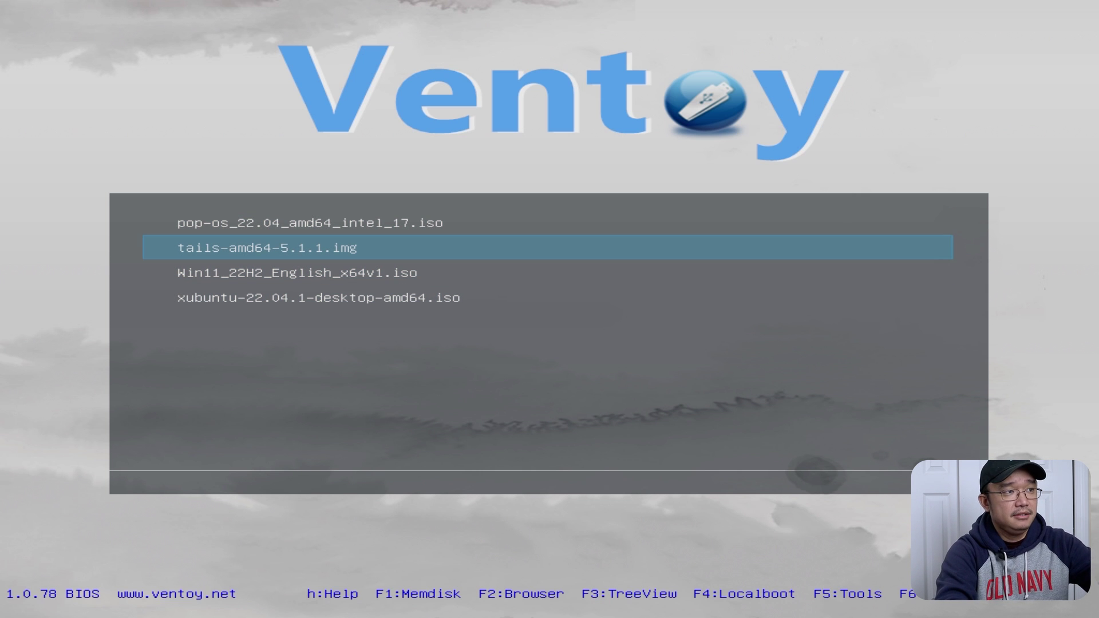
key("Return")
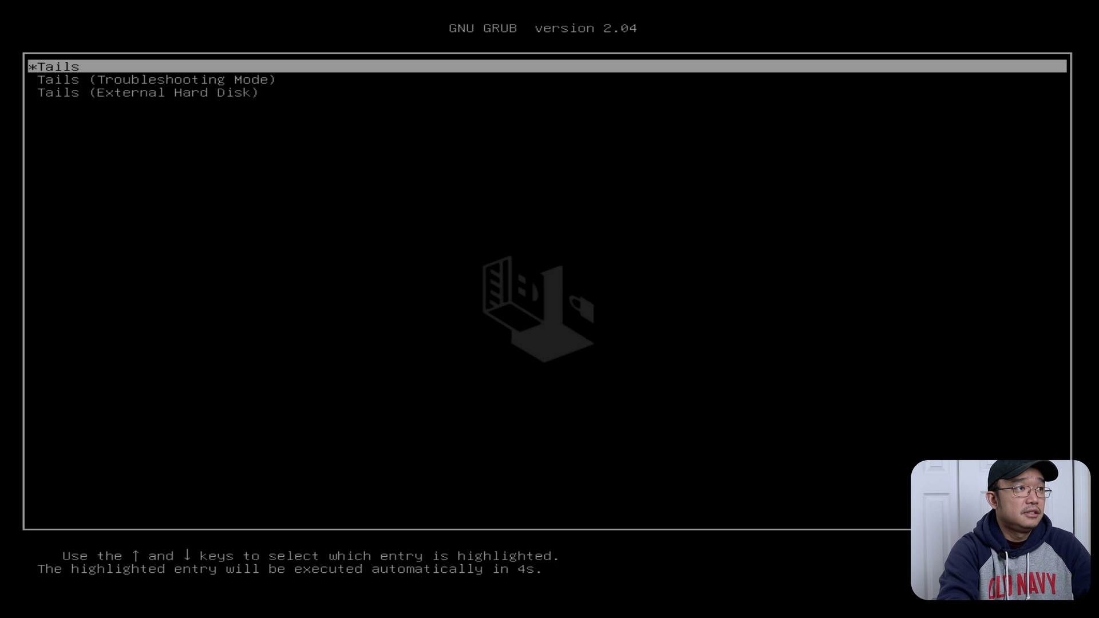
key("Return")
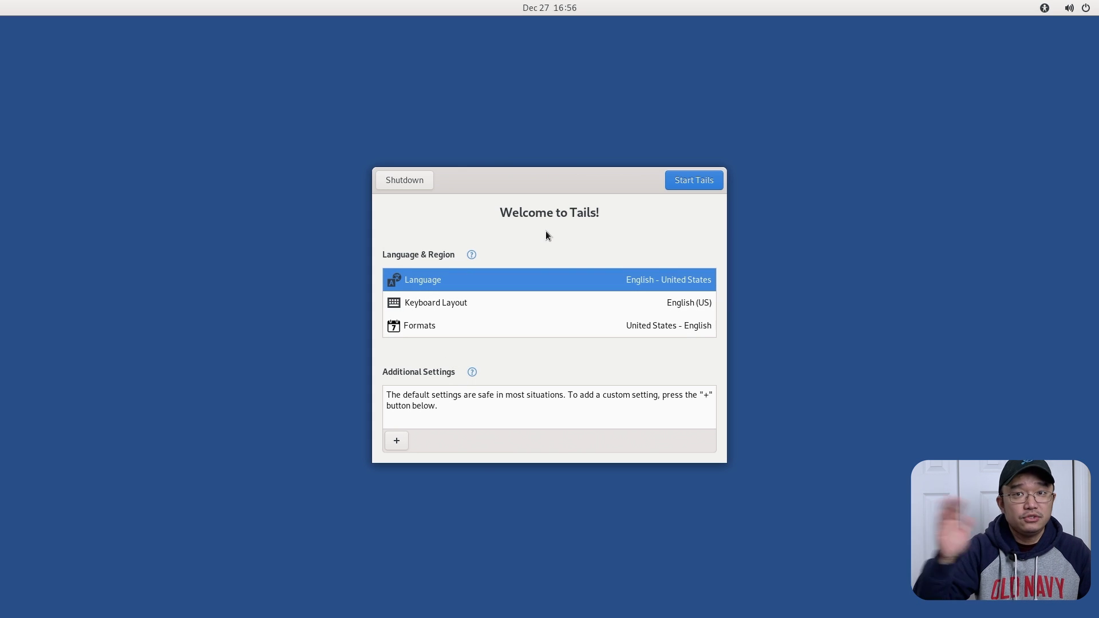
Start Tails with default settings and connect to Tor automatically
left_click(685, 183)
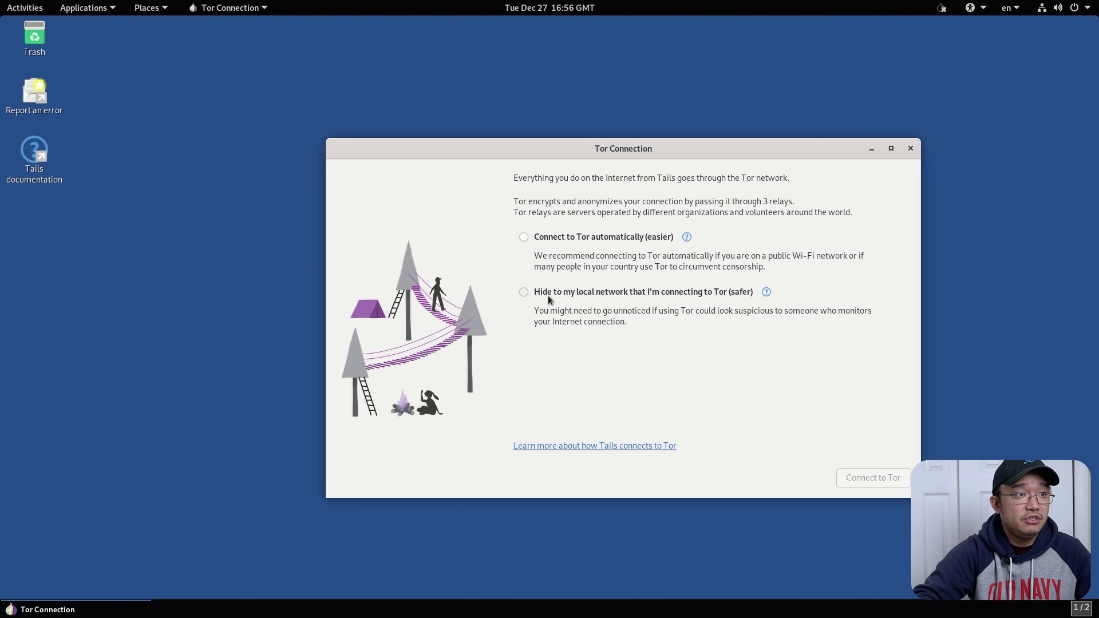
left_click(532, 240)
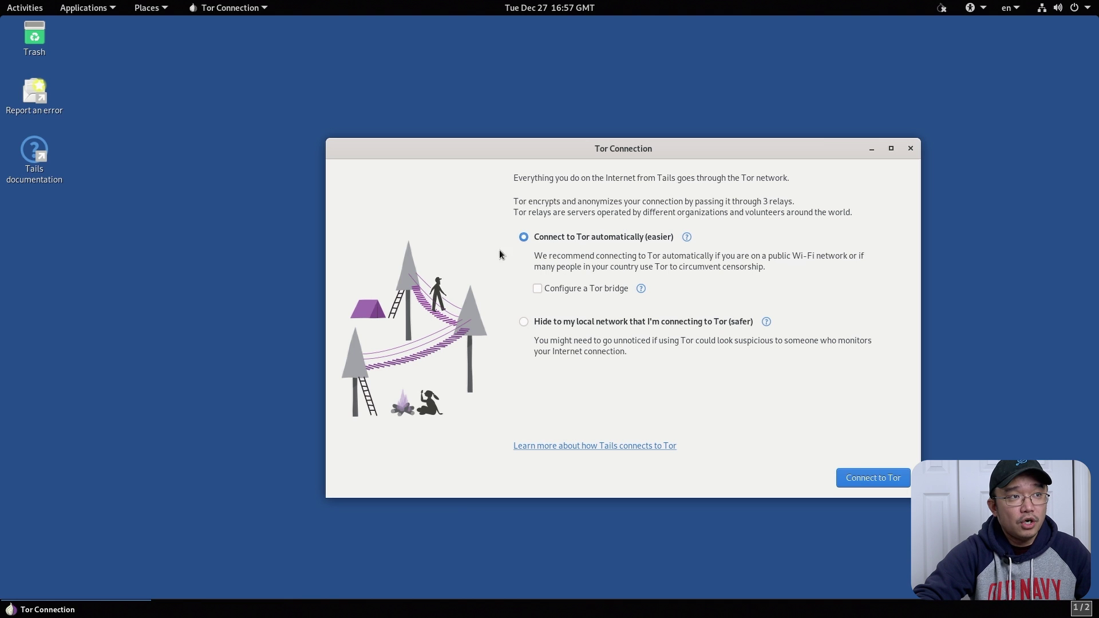
left_click(865, 477)
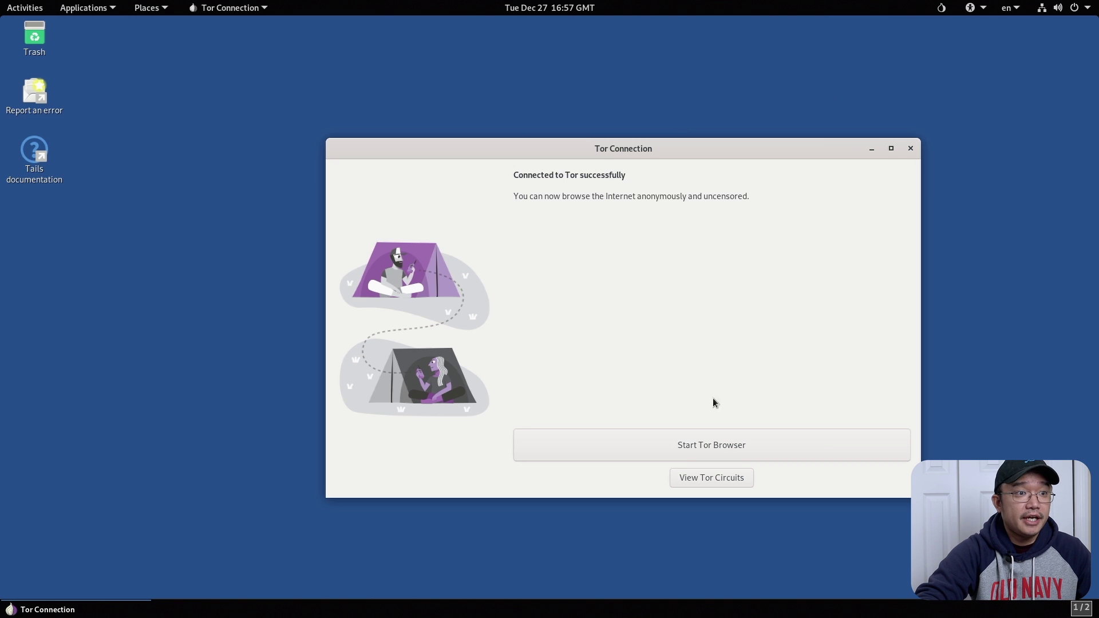
left_click(708, 440)
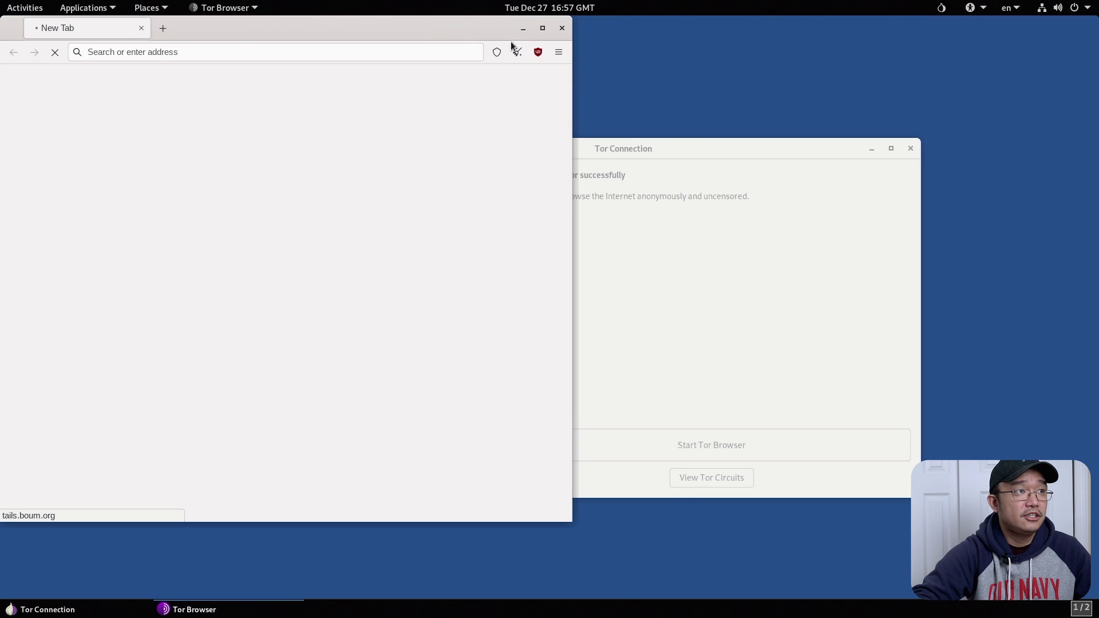
Load ifconfig.co in a new tab of a widened, recentred Tor Browser window
left_click_drag(424, 32, 580, 68)
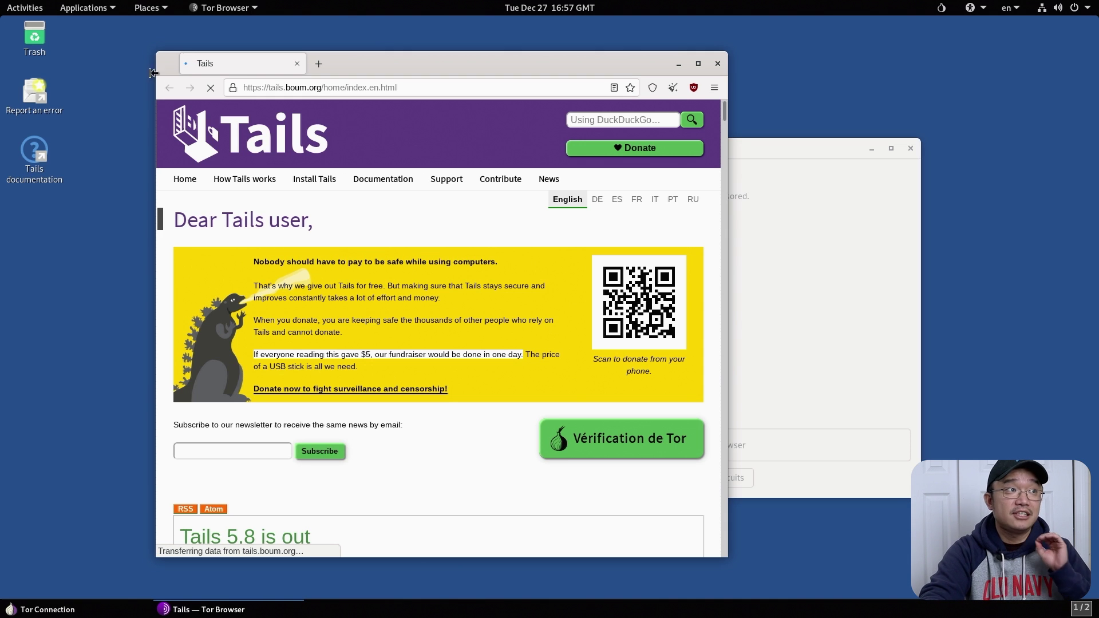
left_click(319, 63)
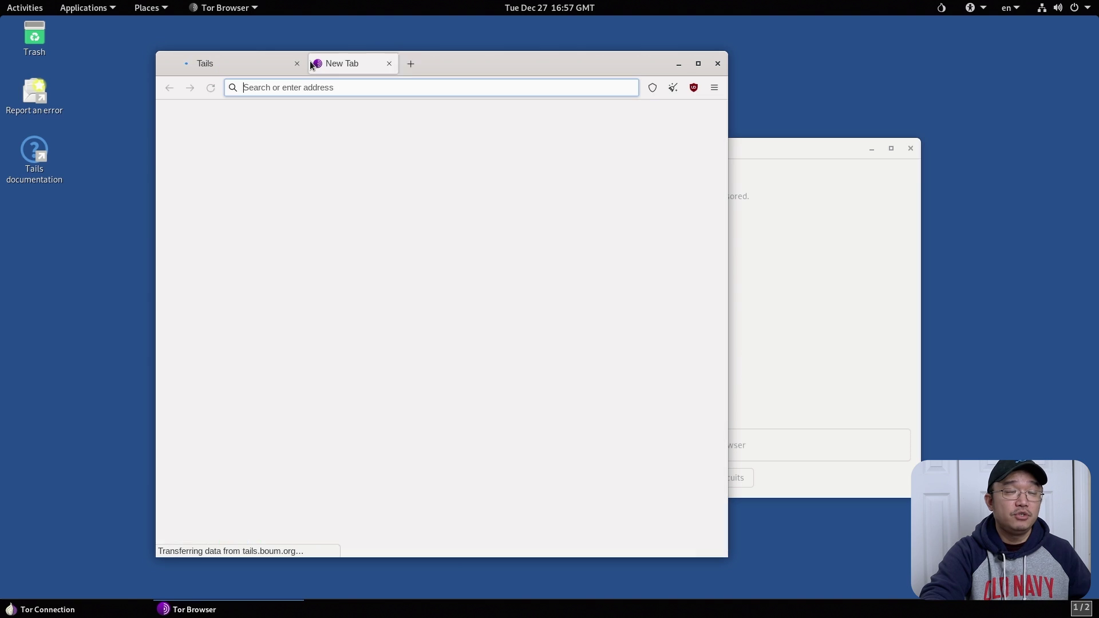
left_click_drag(724, 151, 808, 144)
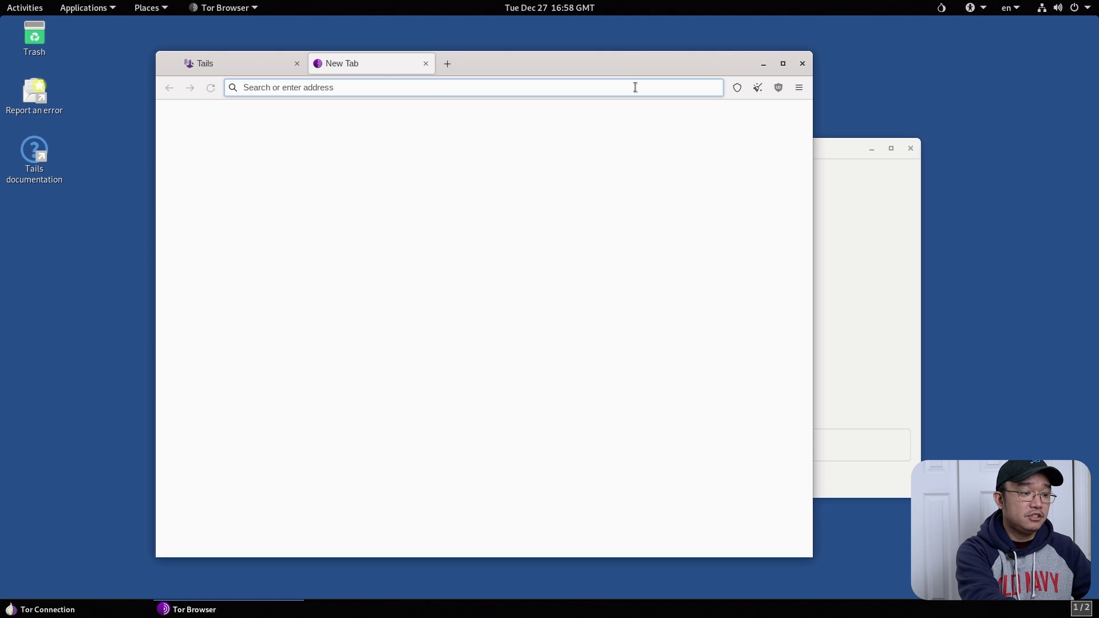
type("onion")
key("BackSpace")
key("BackSpace")
key("BackSpace")
key("BackSpace")
key("BackSpace")
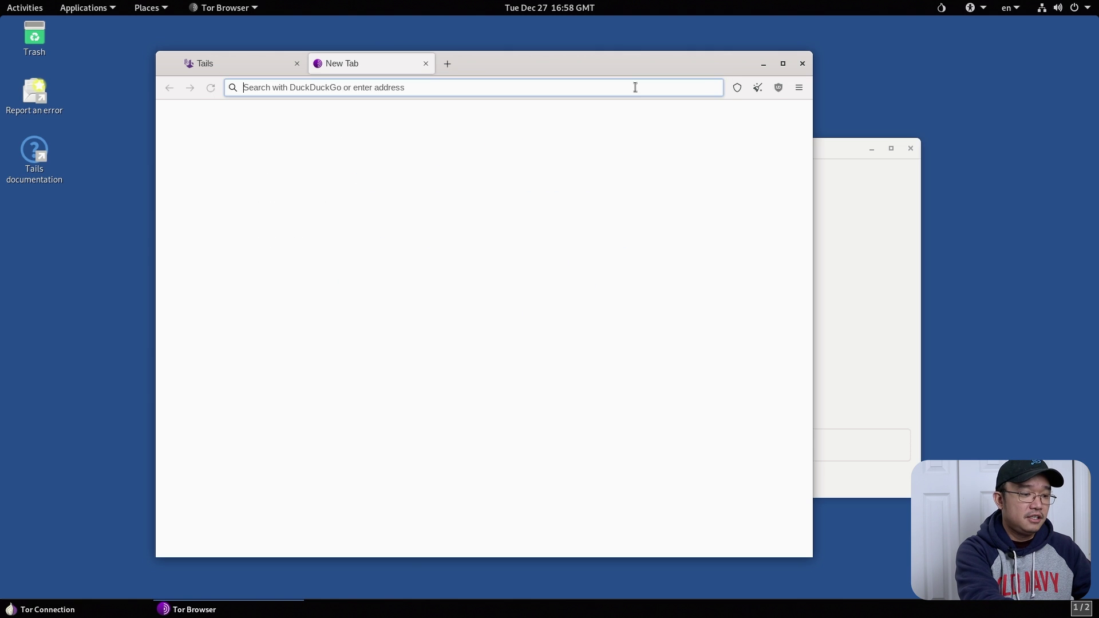
type("o")
key("BackSpace")
type("ifconfi")
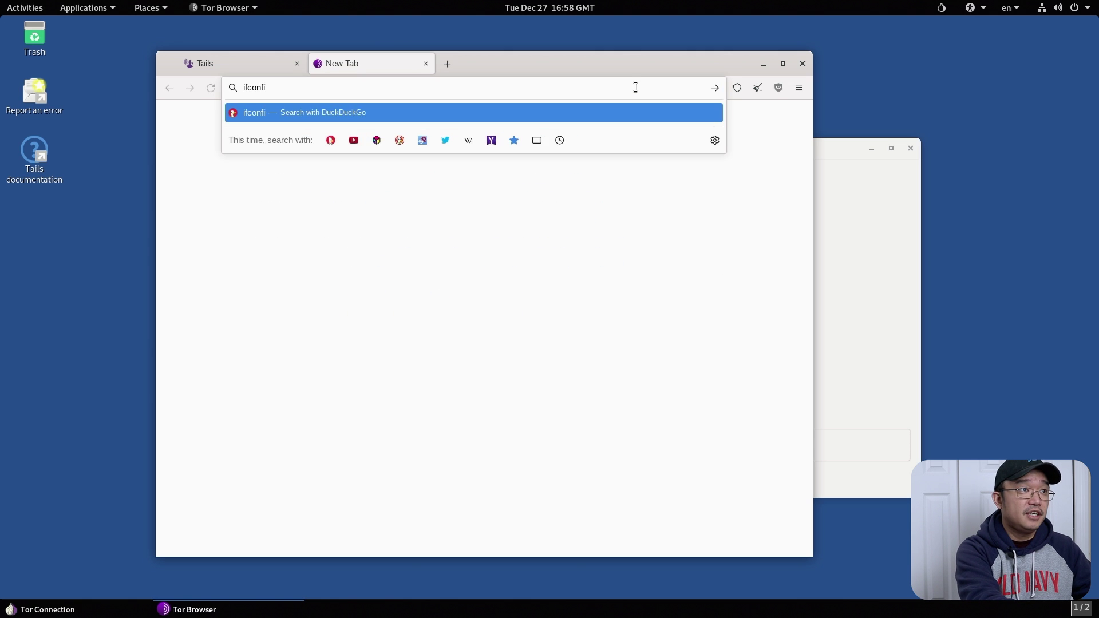
type("g.co")
key("Return")
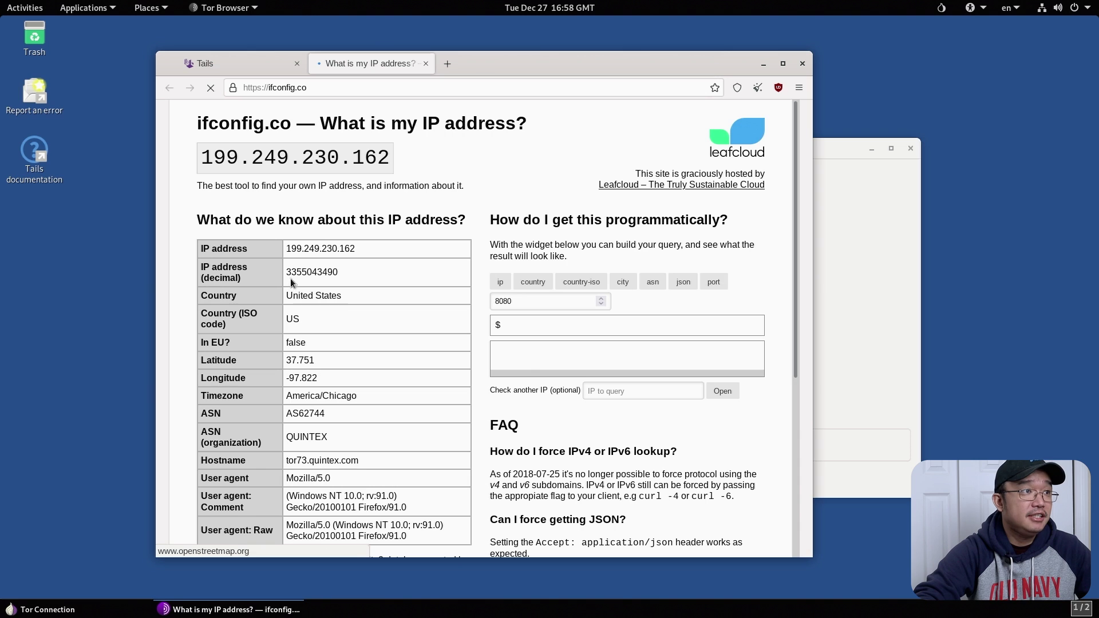
Check the exit IP 199.249.230.162 (United States) and scroll through its details and map
left_click_drag(238, 161, 186, 164)
left_click(217, 159)
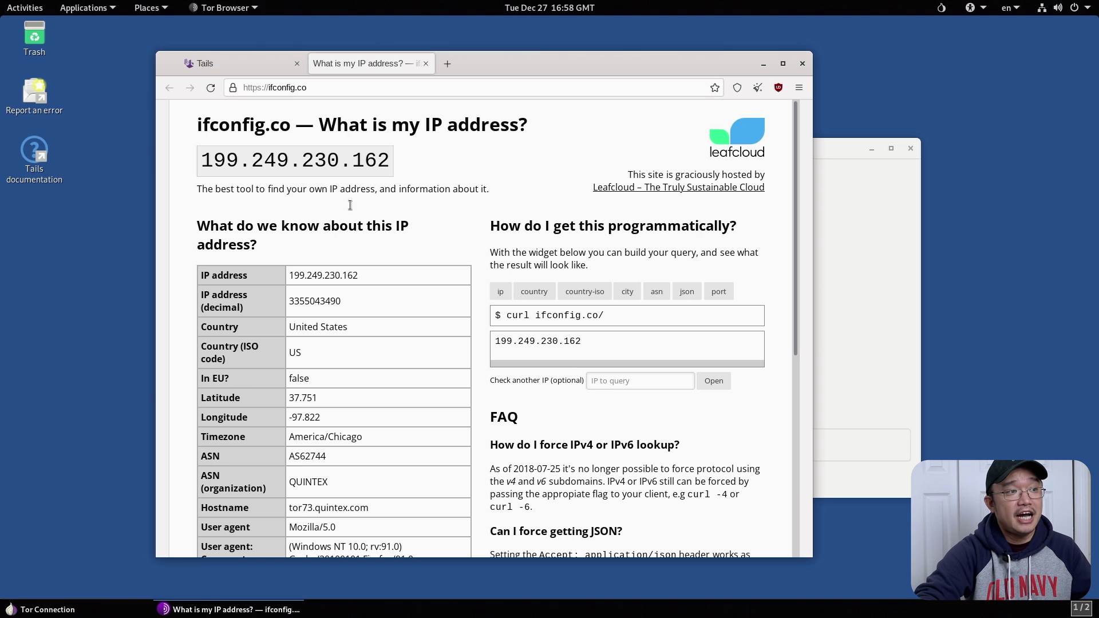
scroll(324, 339, "down", 4)
scroll(326, 319, "up", 3)
scroll(326, 319, "down", 4)
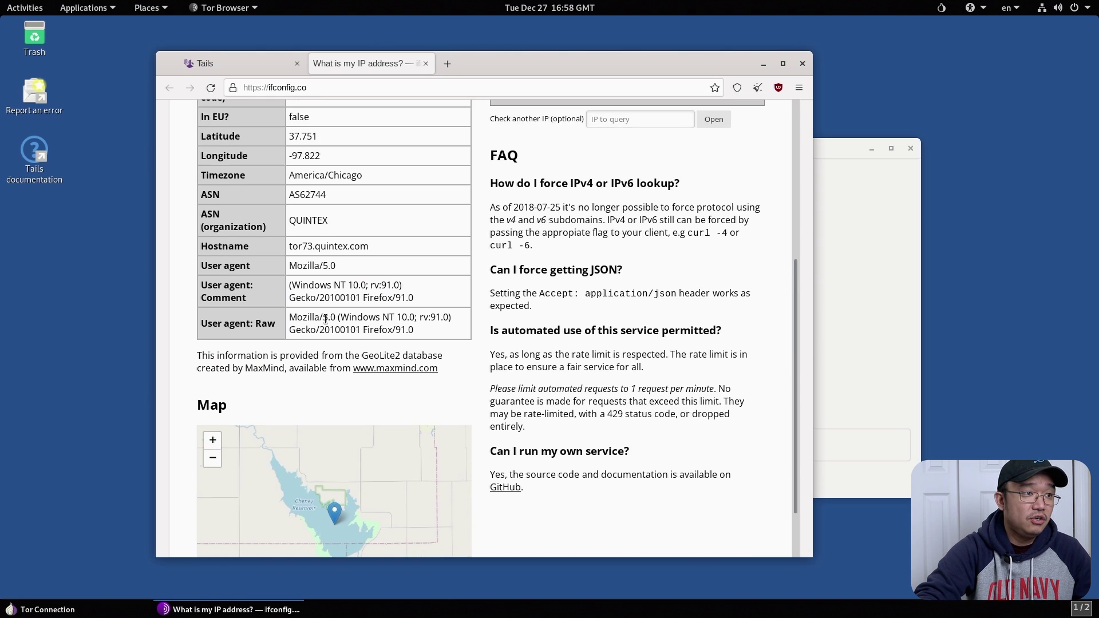
scroll(325, 318, "down", 2)
scroll(325, 318, "up", 6)
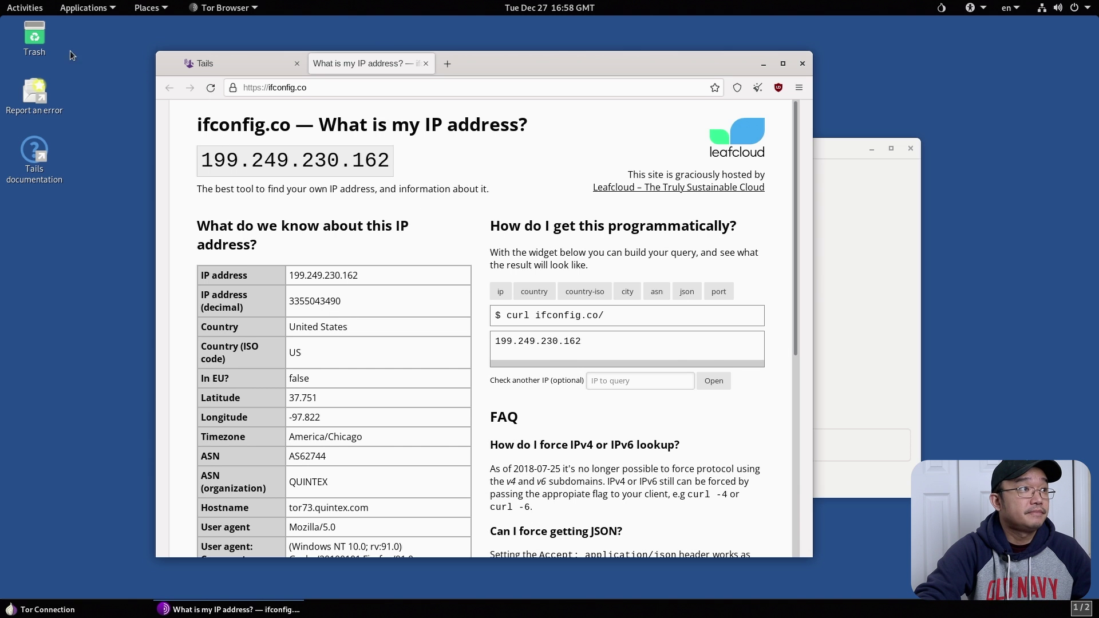
left_click(23, 7)
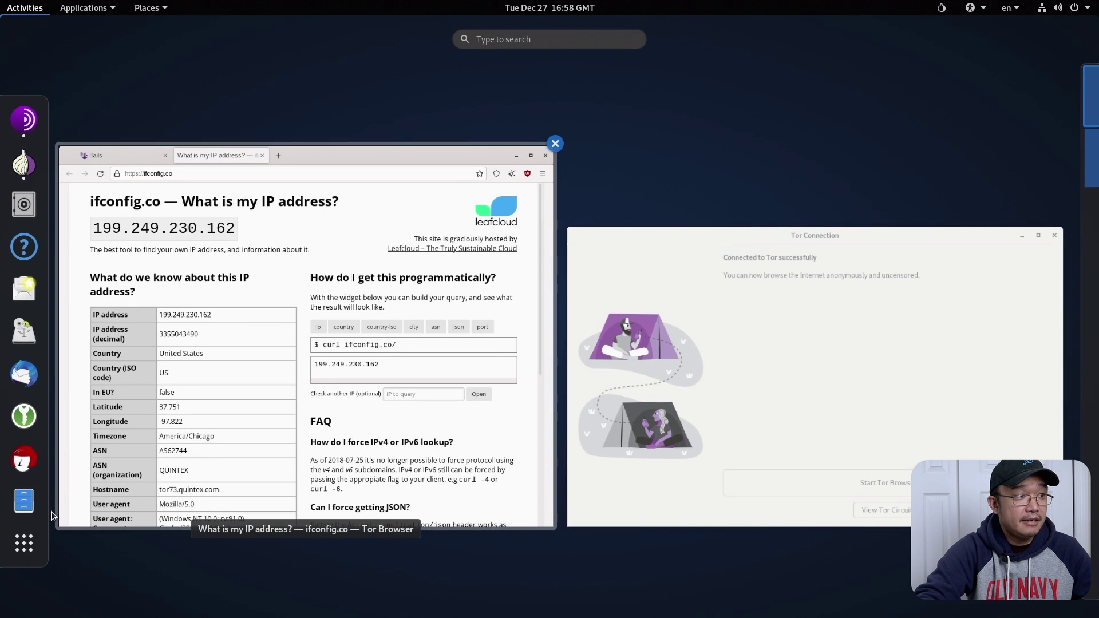
left_click(27, 540)
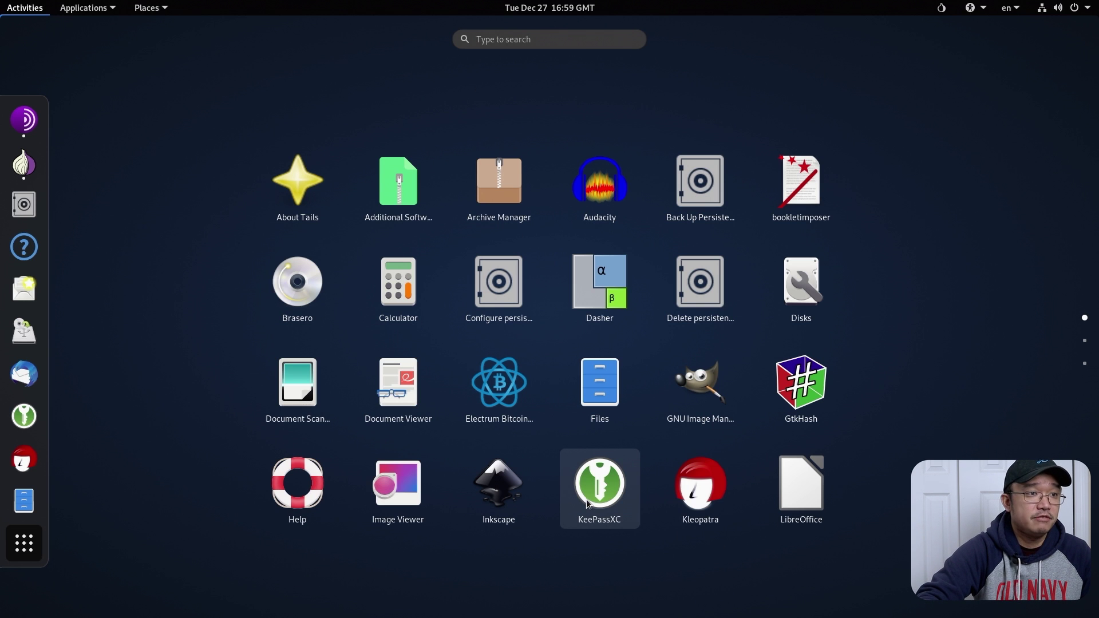
scroll(586, 499, "down", 1)
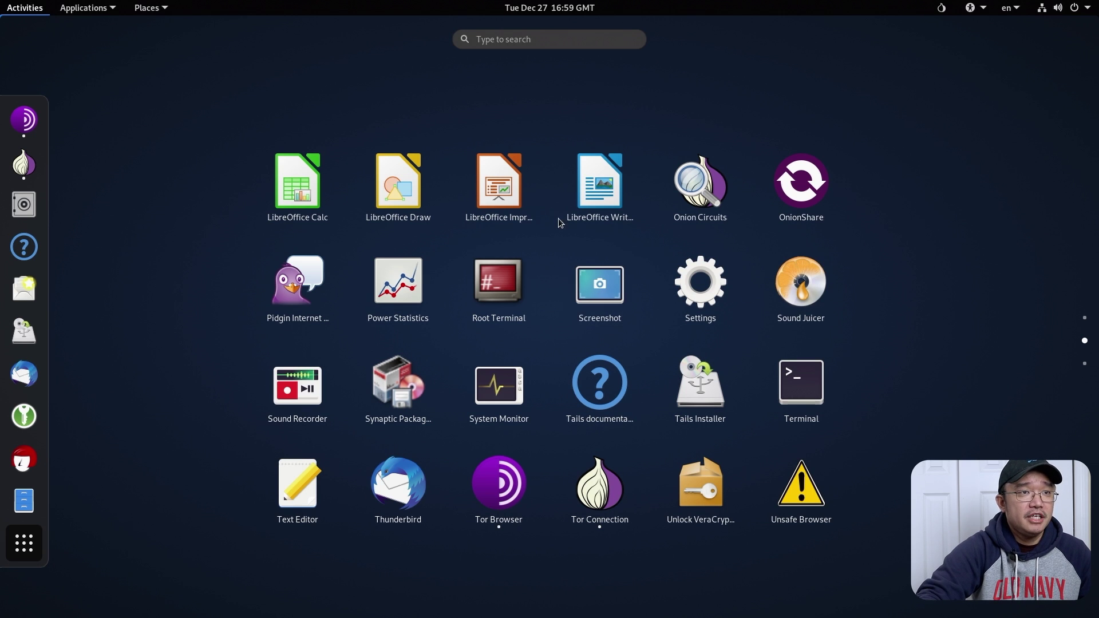
scroll(574, 270, "down", 1)
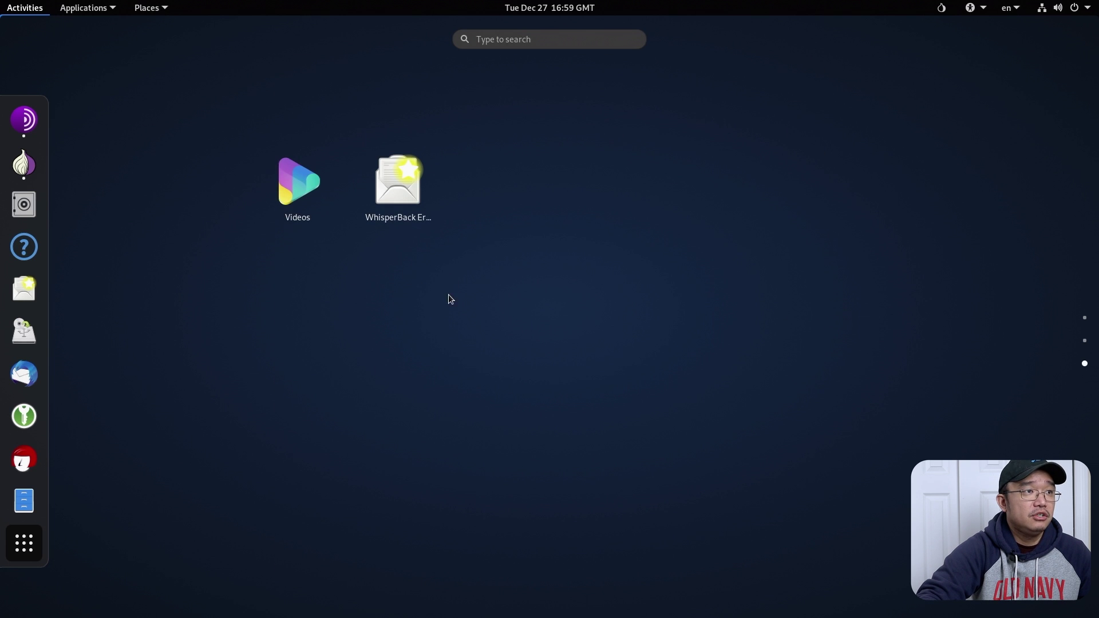
scroll(429, 239, "up", 1)
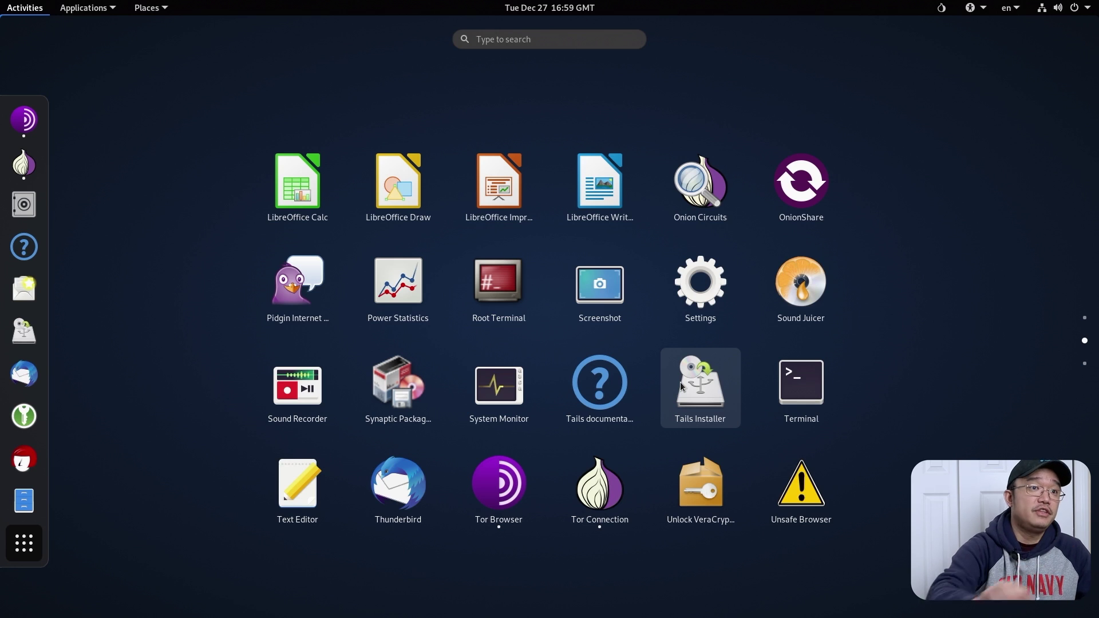
scroll(680, 387, "up", 1)
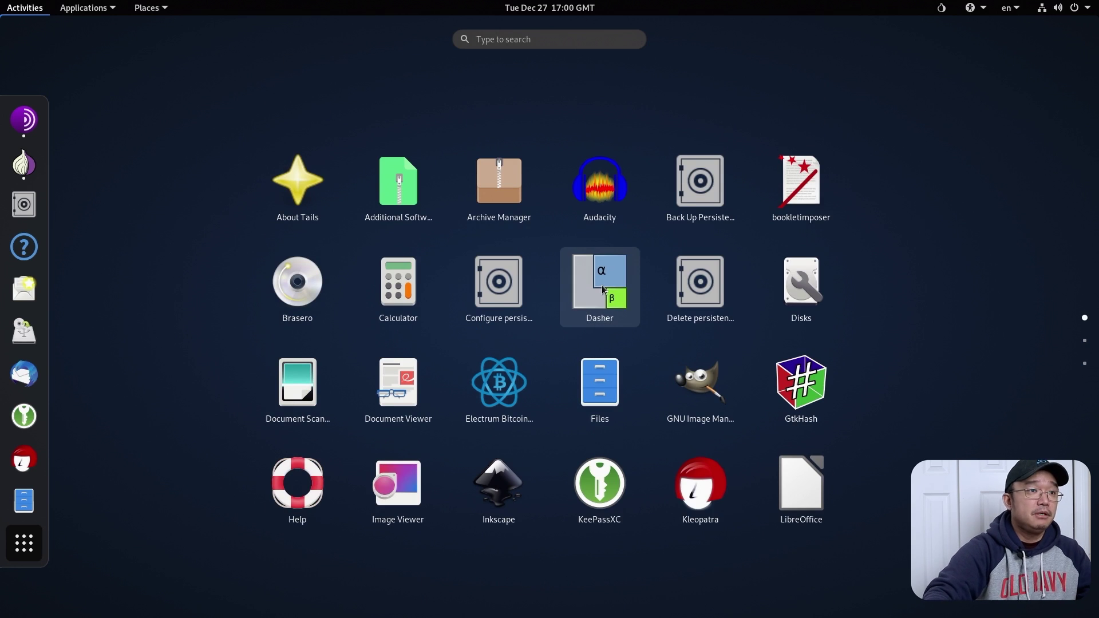
key("Escape")
left_click(528, 288)
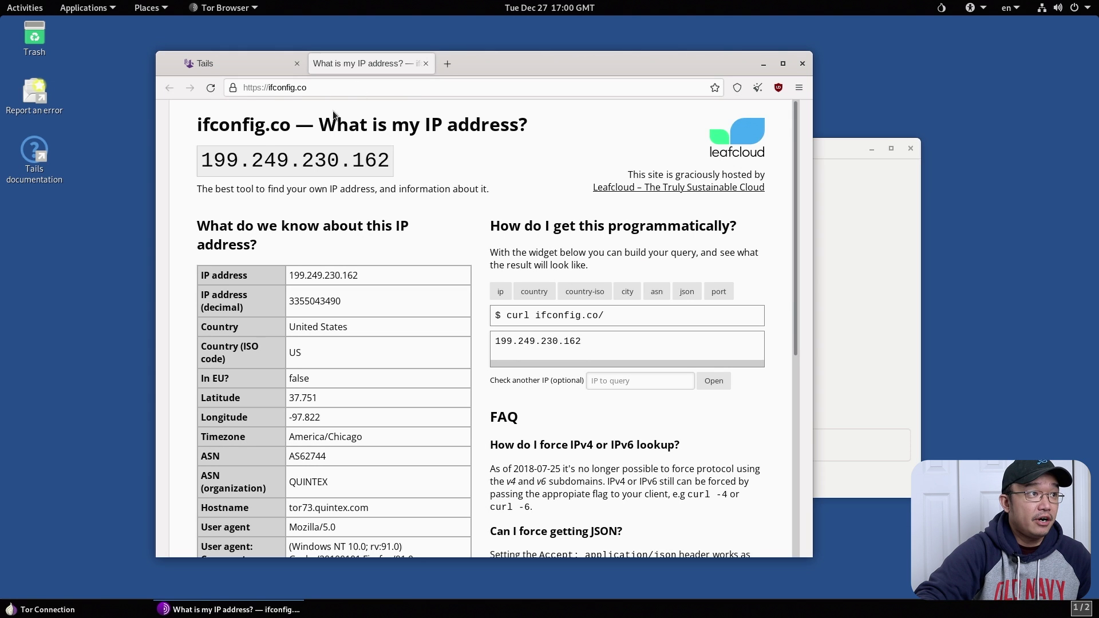
Search 'duck duck go onion' from the address bar of a new tab
left_click(447, 65)
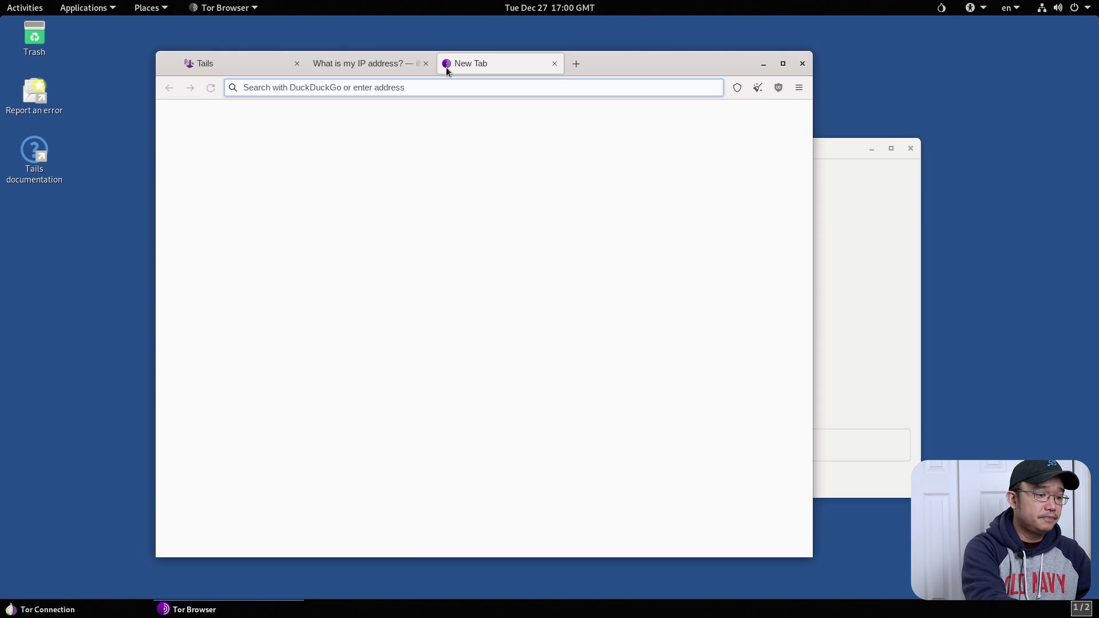
type("duck duck go l")
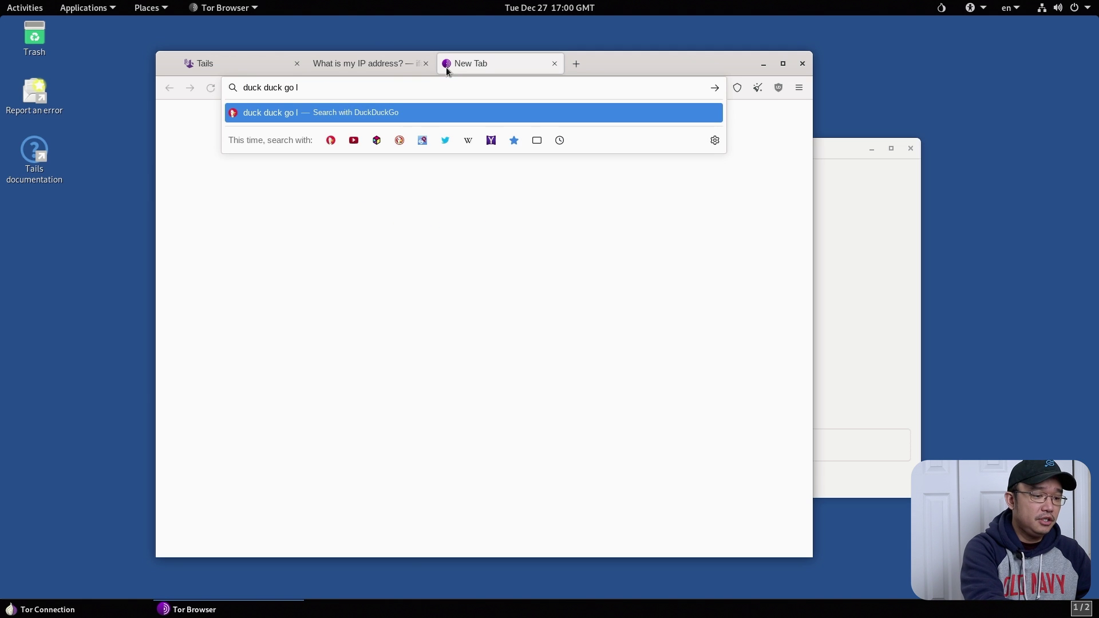
key("BackSpace")
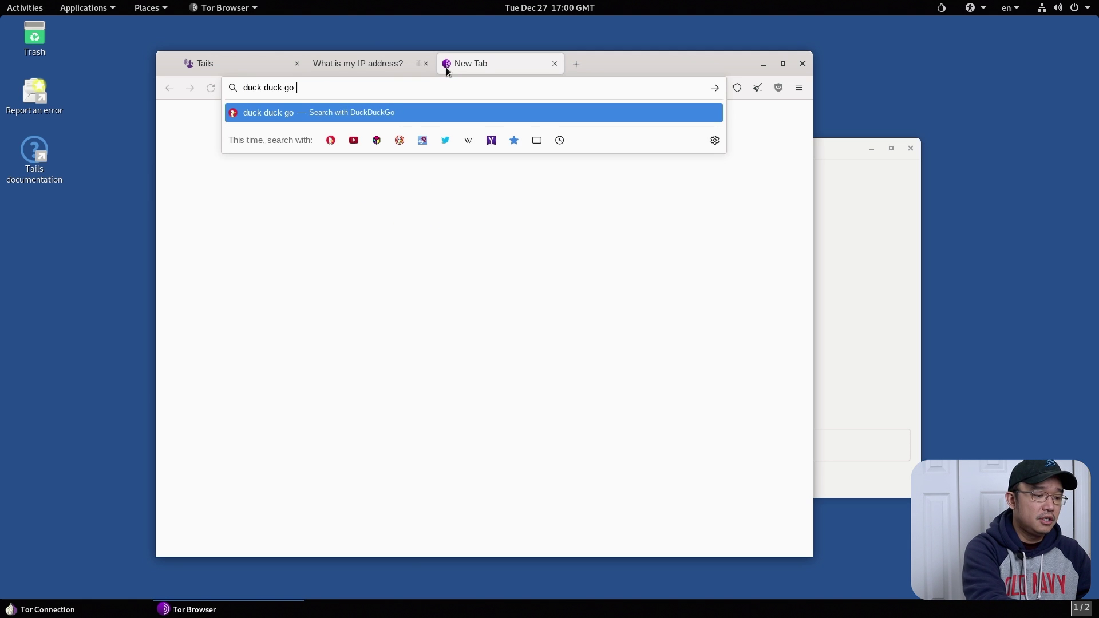
type("onion")
key("Return")
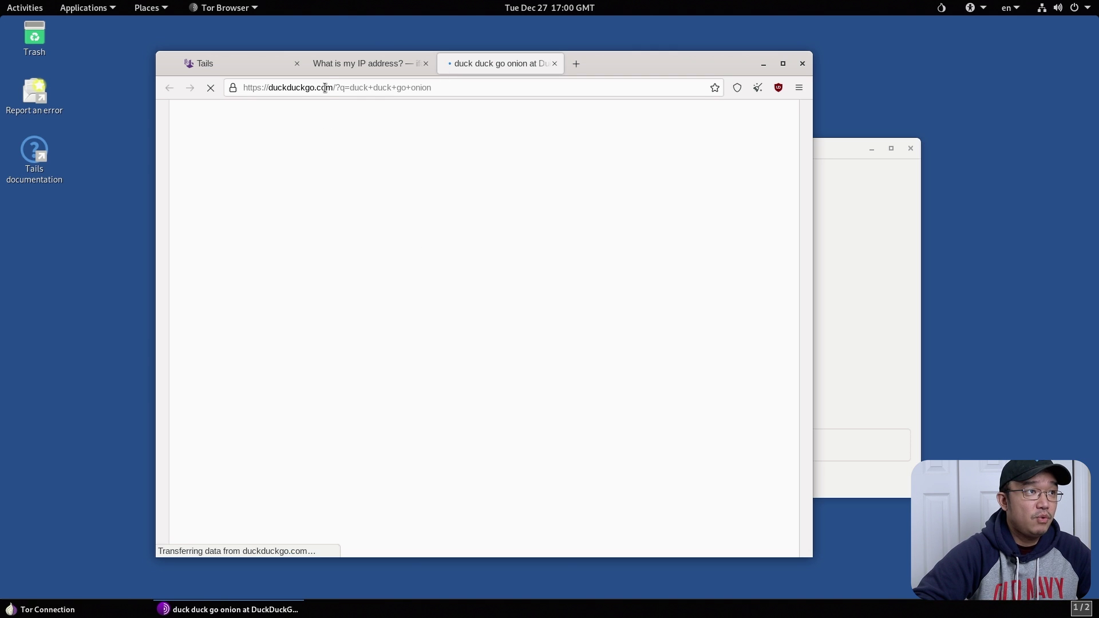
left_click_drag(333, 87, 269, 89)
Copy the old onion link from the Reddit result, load it in a new tab, and close the failed tab
scroll(344, 332, "down", 5)
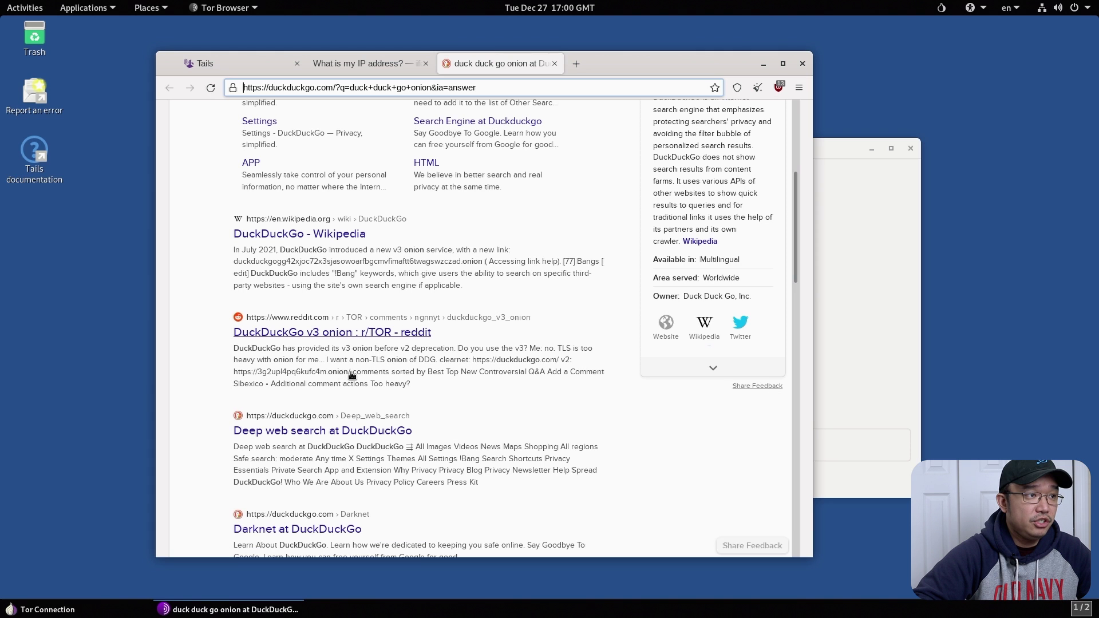
left_click_drag(351, 374, 236, 378)
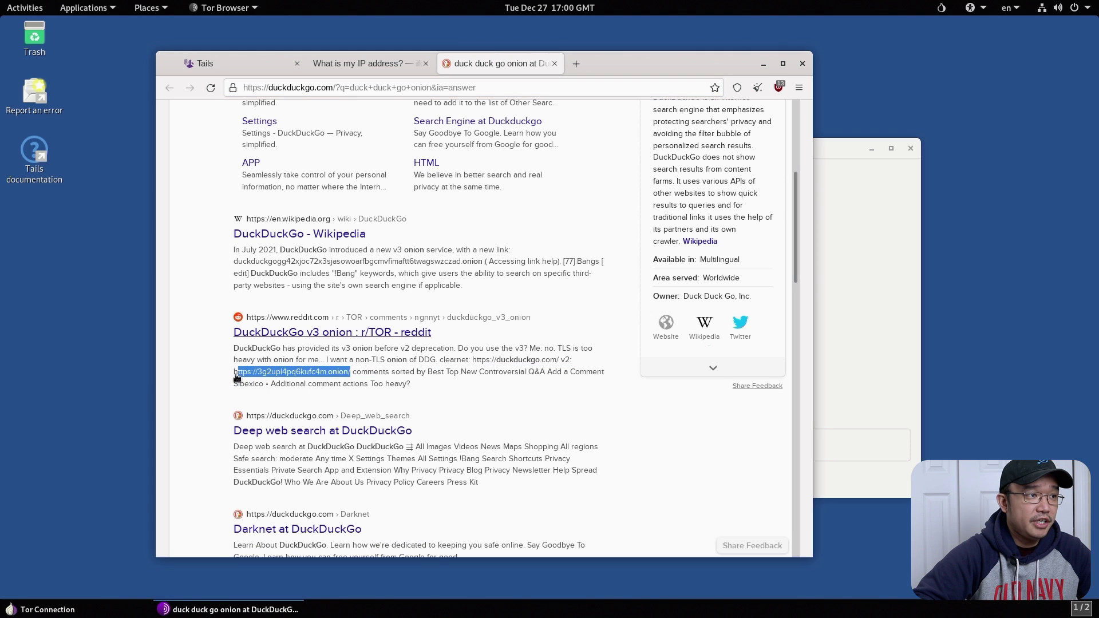
right_click(236, 376)
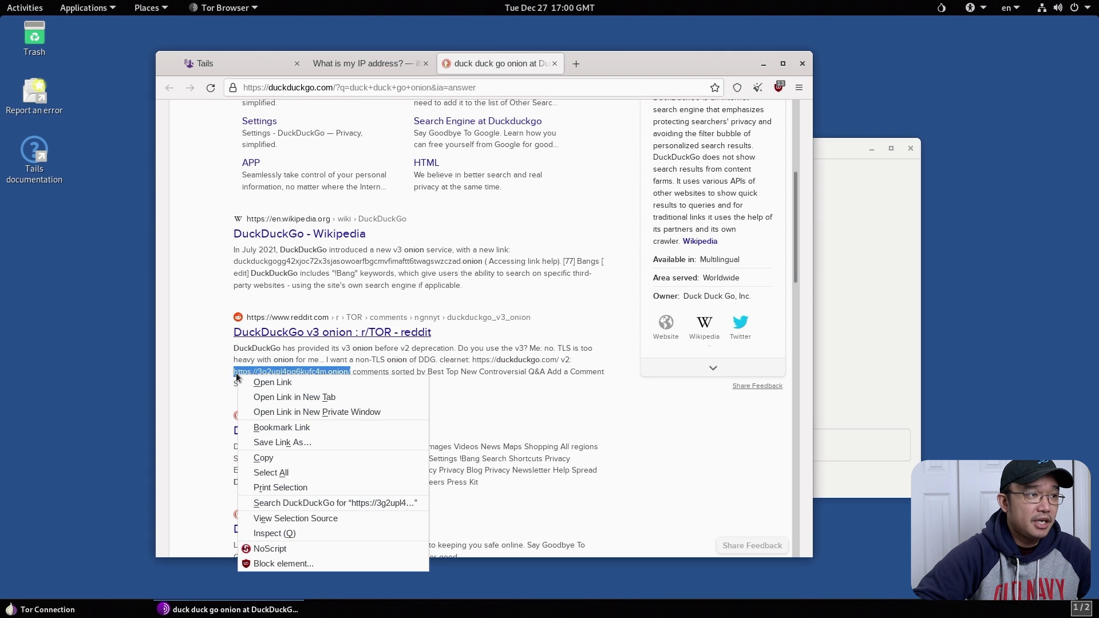
left_click(263, 458)
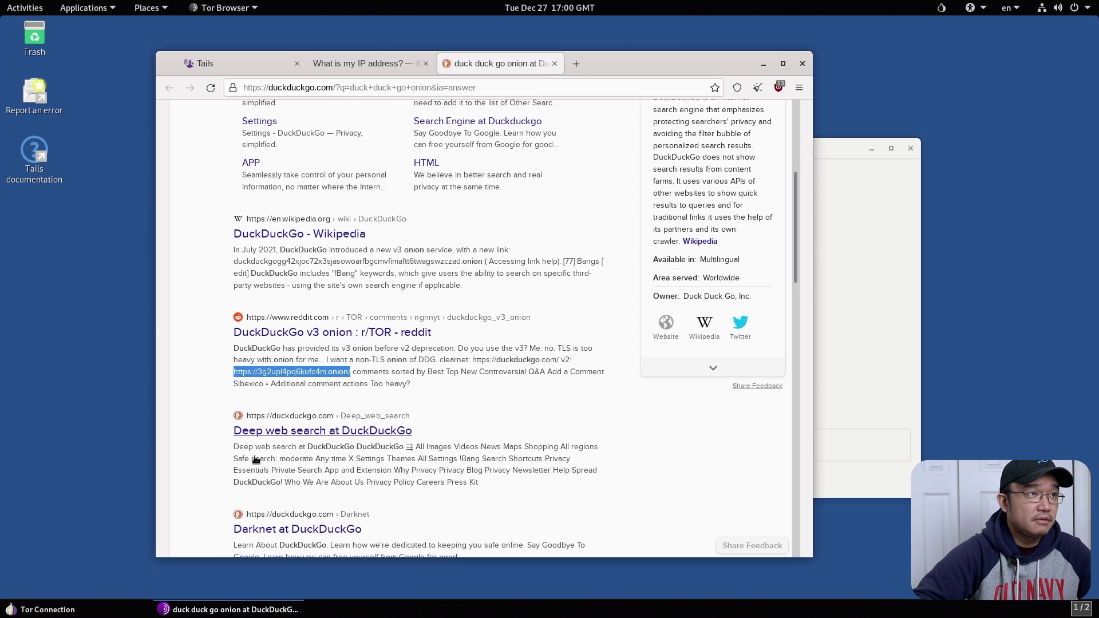
left_click(577, 64)
right_click(564, 81)
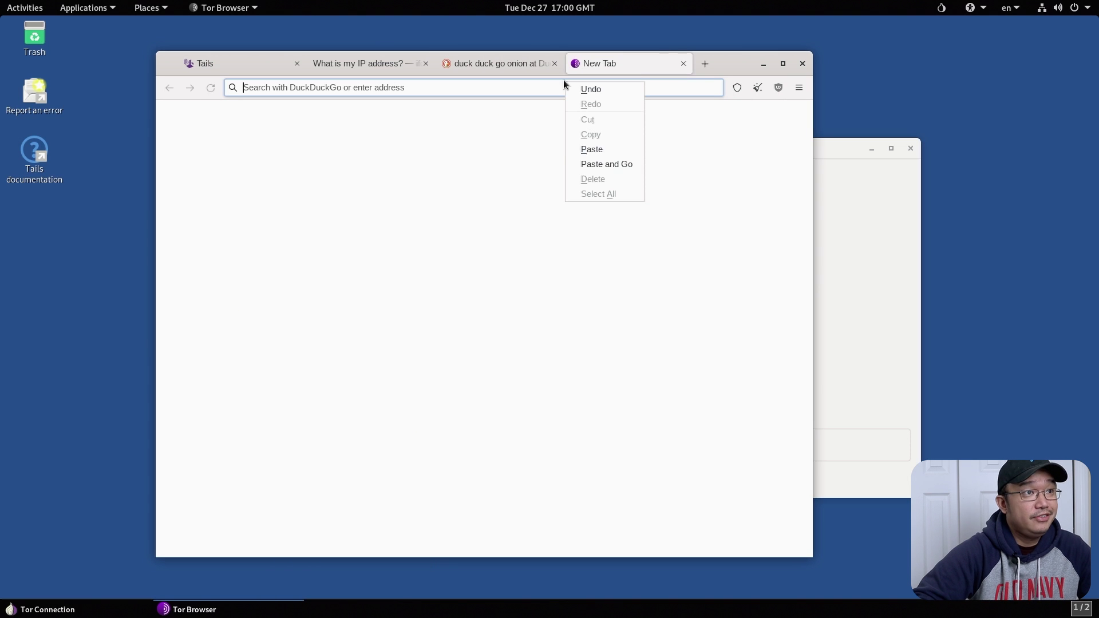
left_click(580, 159)
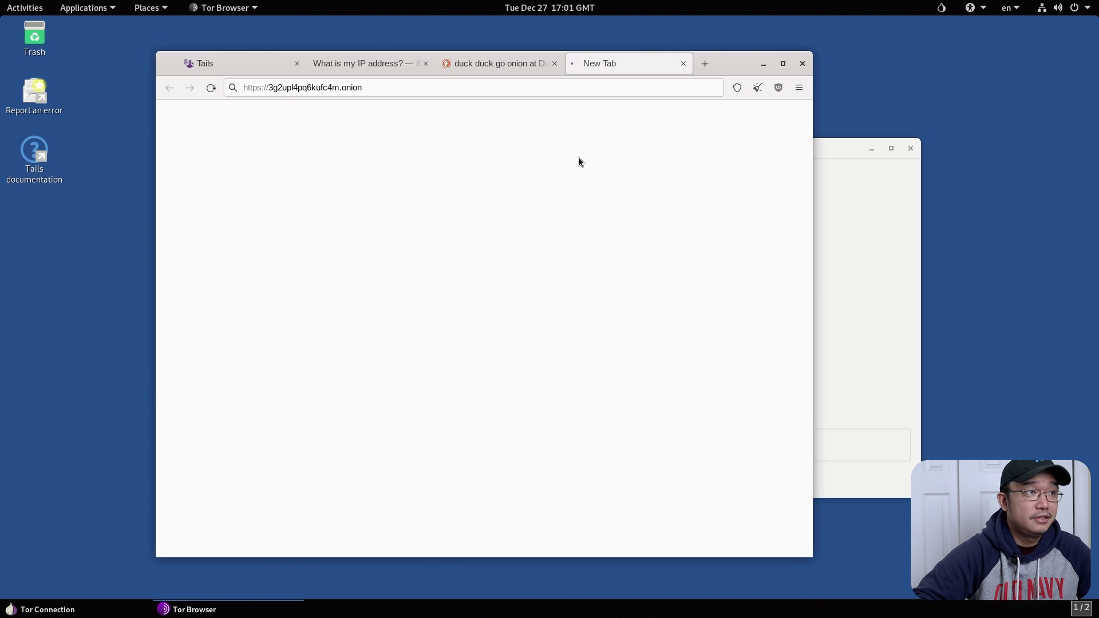
left_click(683, 64)
Open DuckDuckGo's v3 onion address in a new tab and select its address
left_click(308, 217)
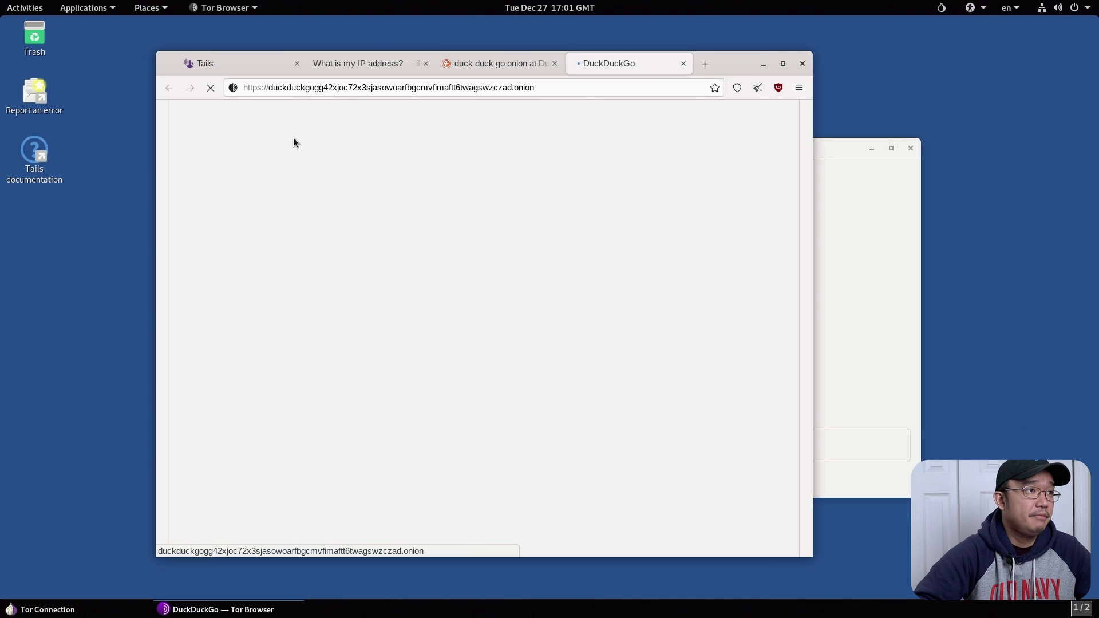
left_click(554, 87)
left_click(584, 89)
left_click_drag(599, 91, 230, 90)
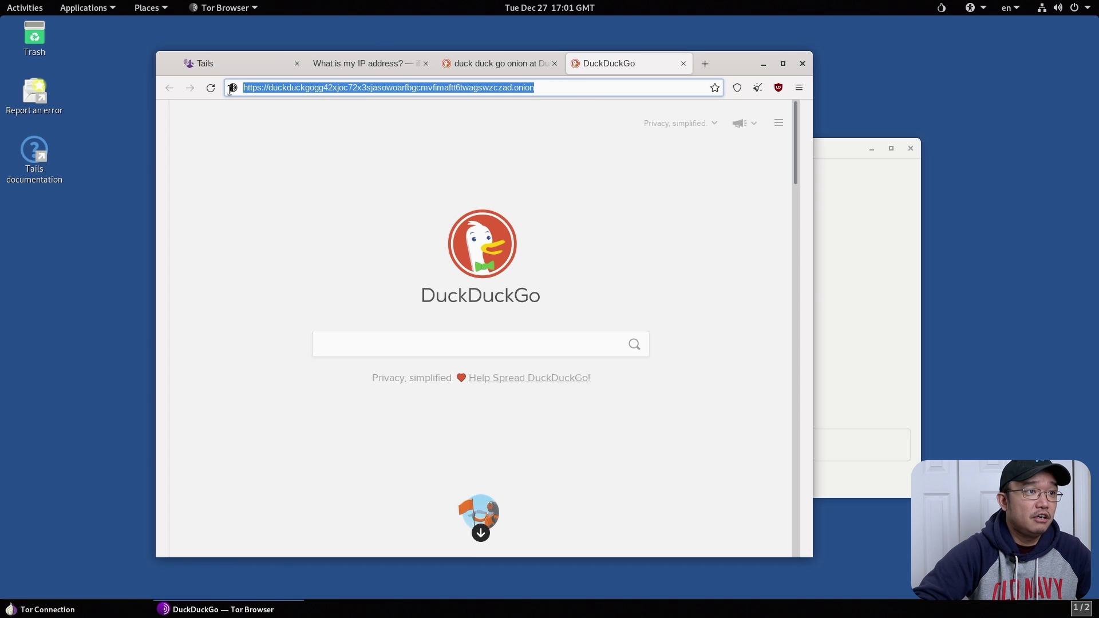
left_click(566, 347)
left_click(540, 92)
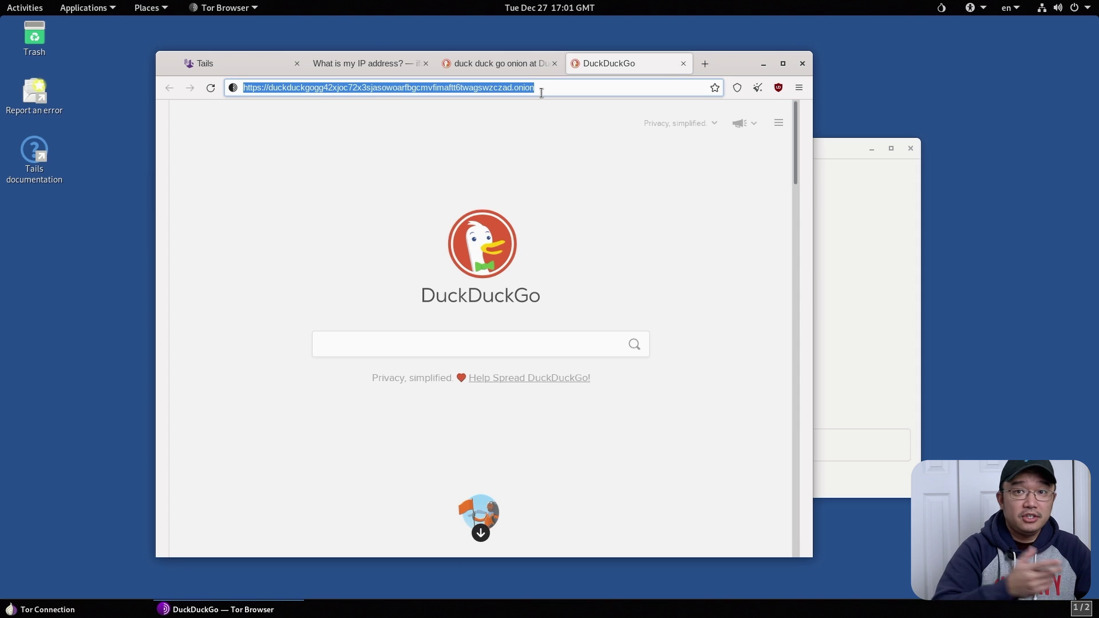
left_click(534, 90)
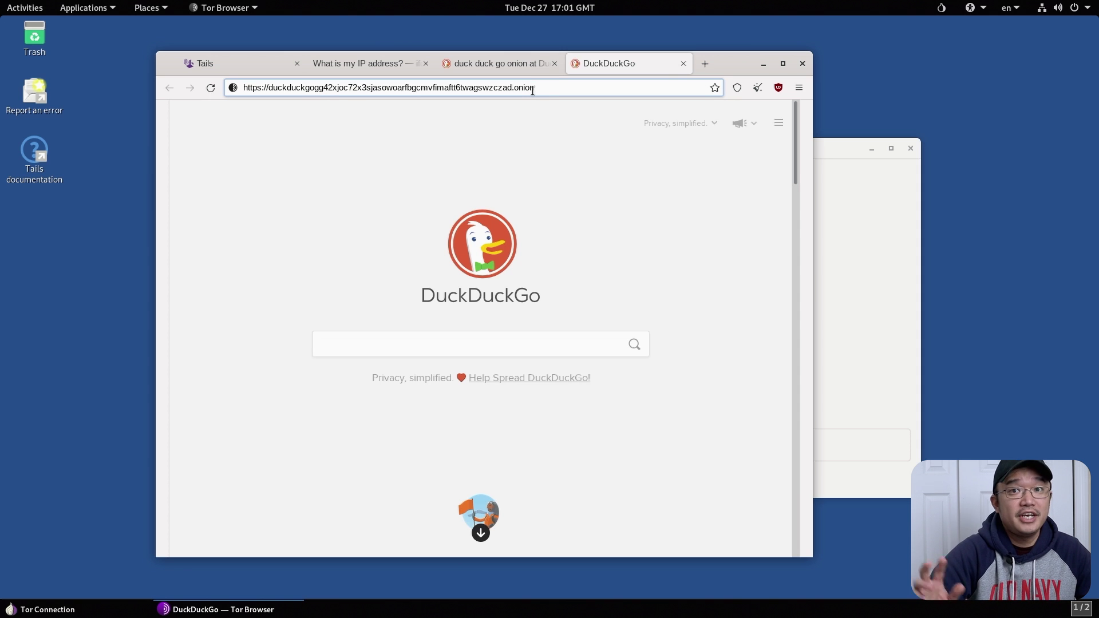